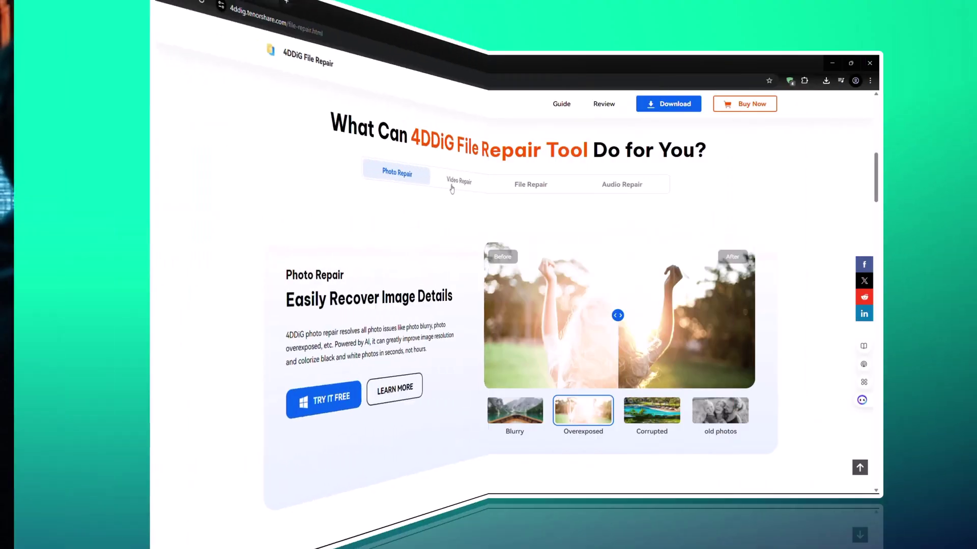
- Browse the Video, File and Audio Repair features on the 4DDiG product page, ending on audio repair
{"action": "left_click", "coordinate": [447, 184]}
{"action": "left_click", "coordinate": [518, 185]}
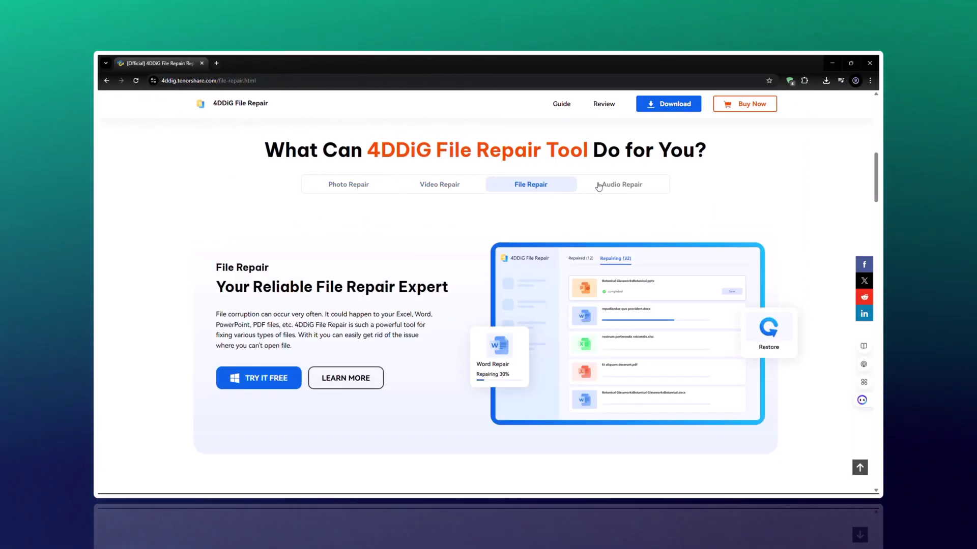
{"action": "left_click", "coordinate": [602, 186]}
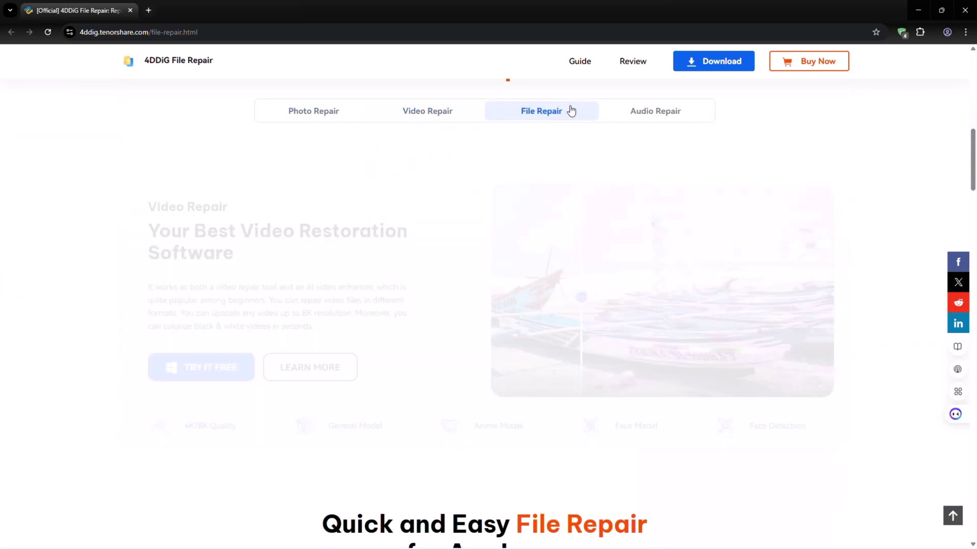
{"action": "left_click", "coordinate": [684, 114]}
{"action": "left_click_drag", "start_coordinate": [975, 169], "coordinate": [975, 116]}
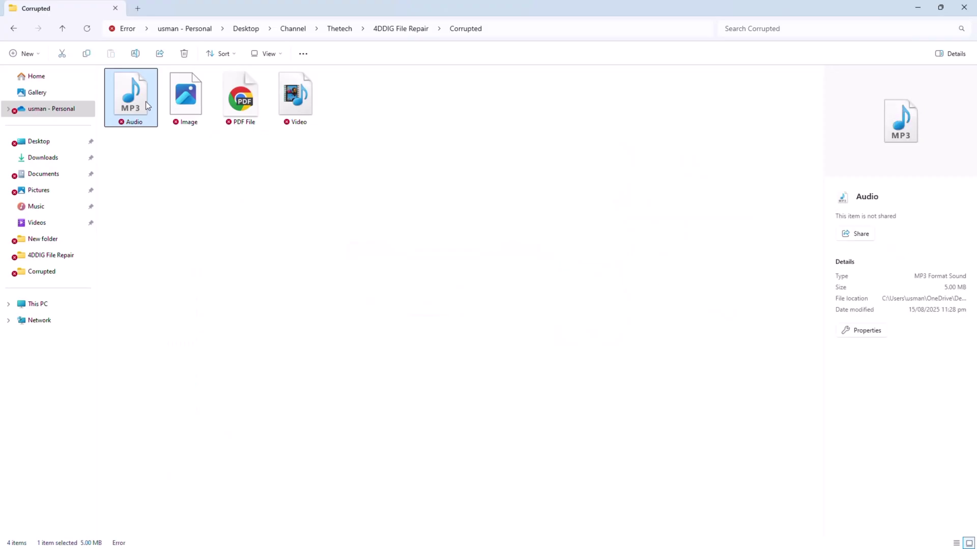
- Try opening the corrupted Audio, Image and Video files, dismissing each playback error
{"action": "double_click", "coordinate": [149, 102]}
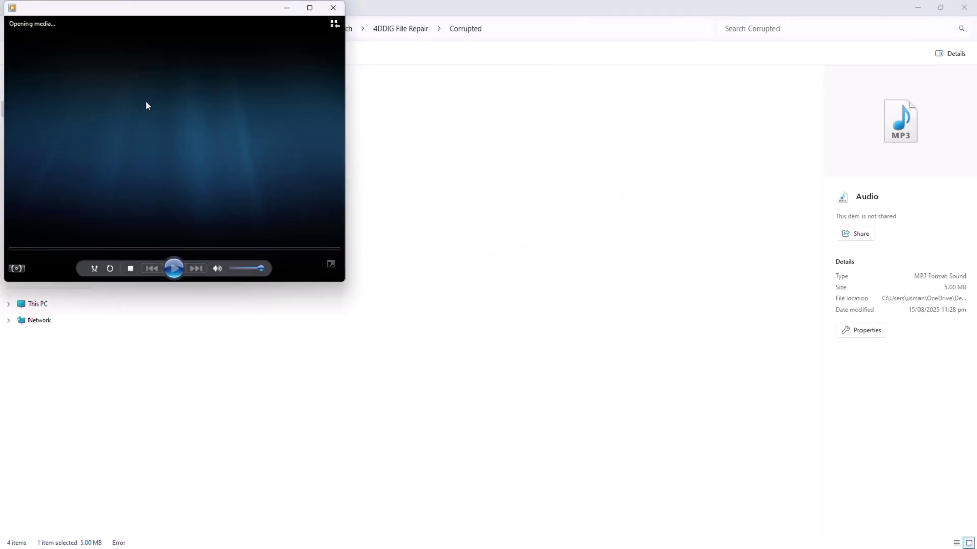
{"action": "left_click", "coordinate": [472, 304]}
{"action": "left_click", "coordinate": [333, 7]}
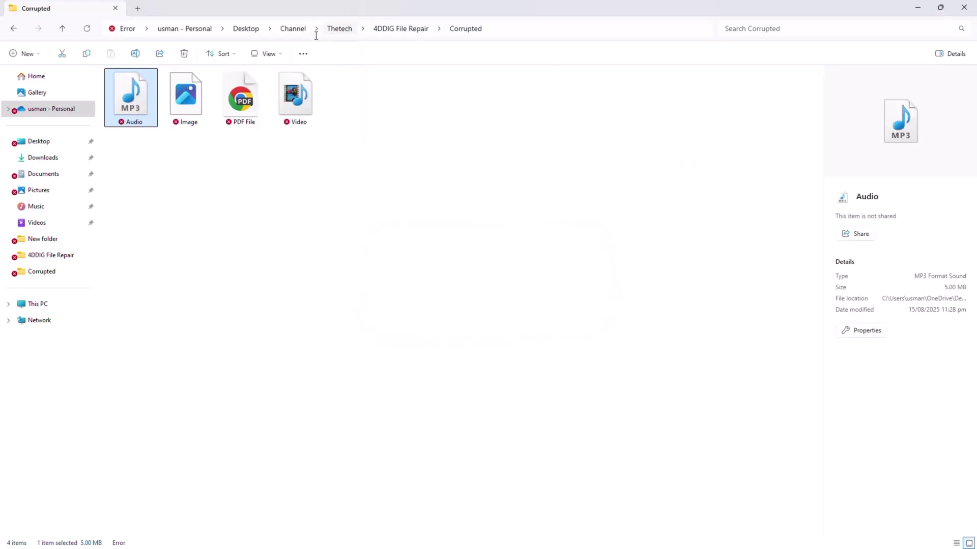
{"action": "double_click", "coordinate": [198, 121]}
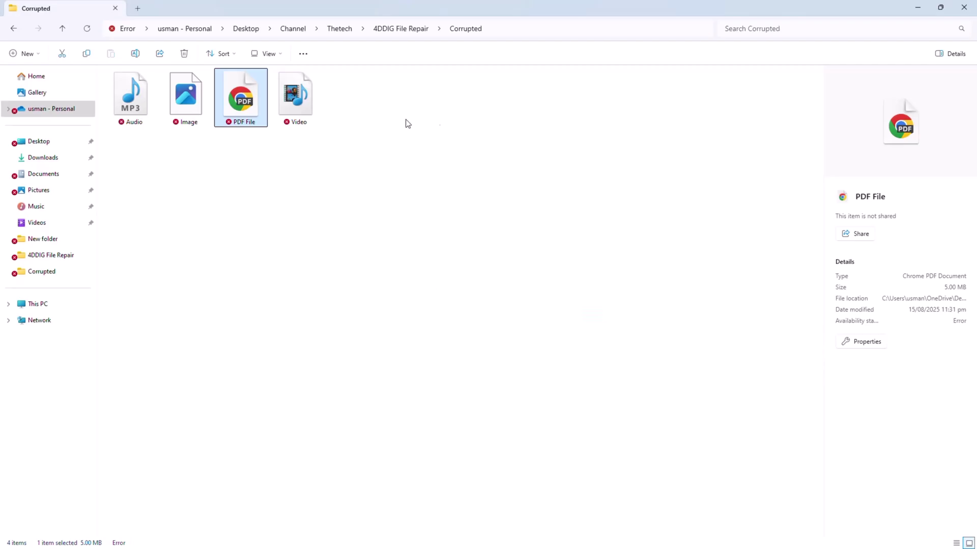
{"action": "double_click", "coordinate": [292, 96]}
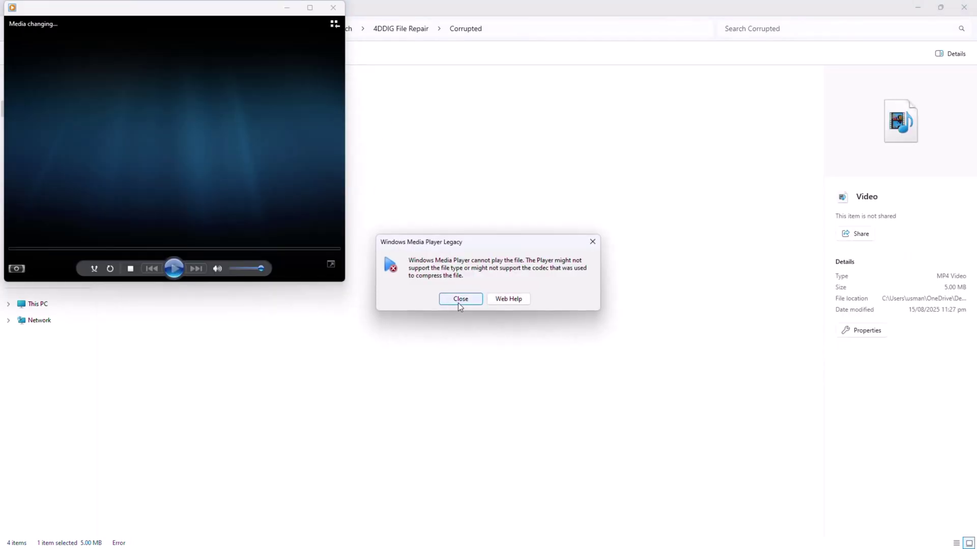
{"action": "left_click", "coordinate": [460, 300]}
{"action": "left_click", "coordinate": [335, 8]}
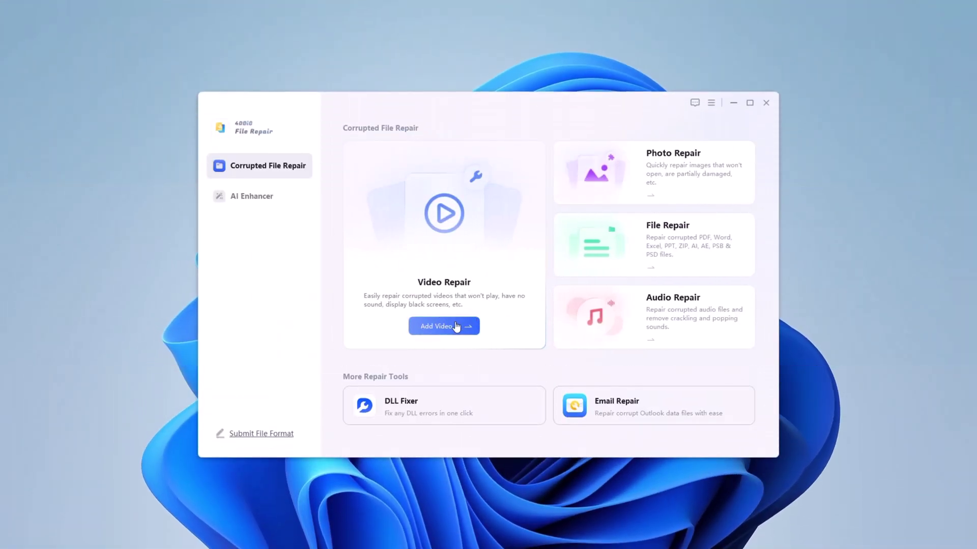
- Add the corrupted Video file from the 4DDiG File Repair folder to Video Repair
{"action": "left_click", "coordinate": [456, 327]}
{"action": "left_click", "coordinate": [490, 334]}
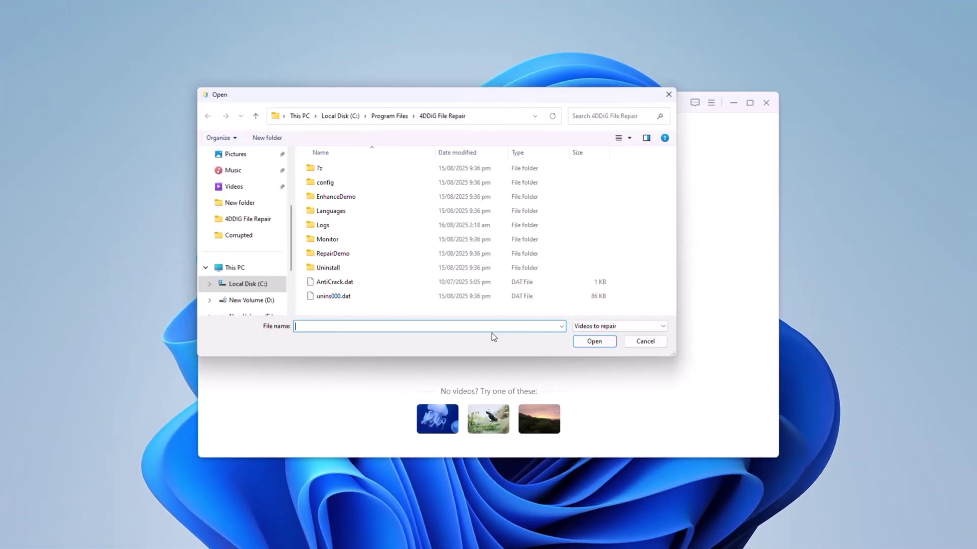
{"action": "left_click", "coordinate": [257, 220]}
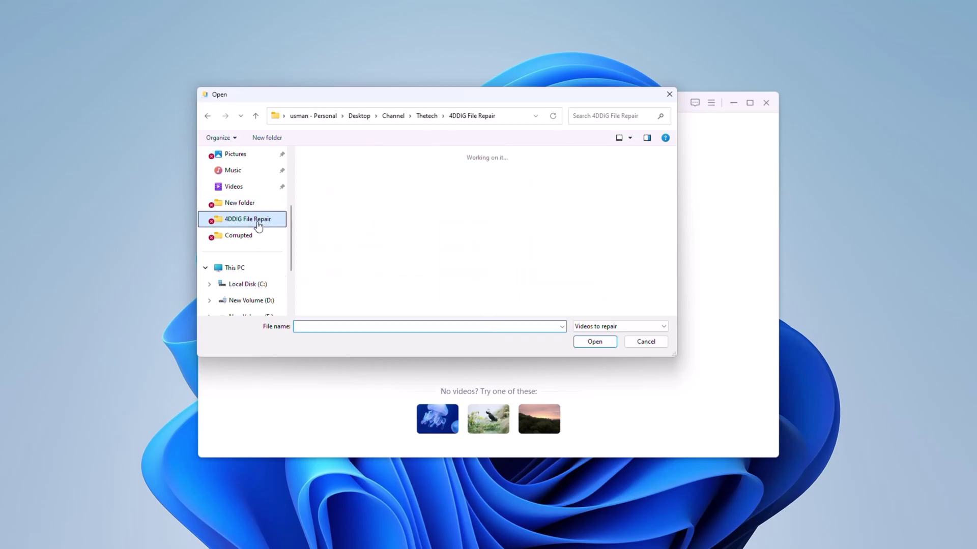
{"action": "left_click", "coordinate": [342, 178]}
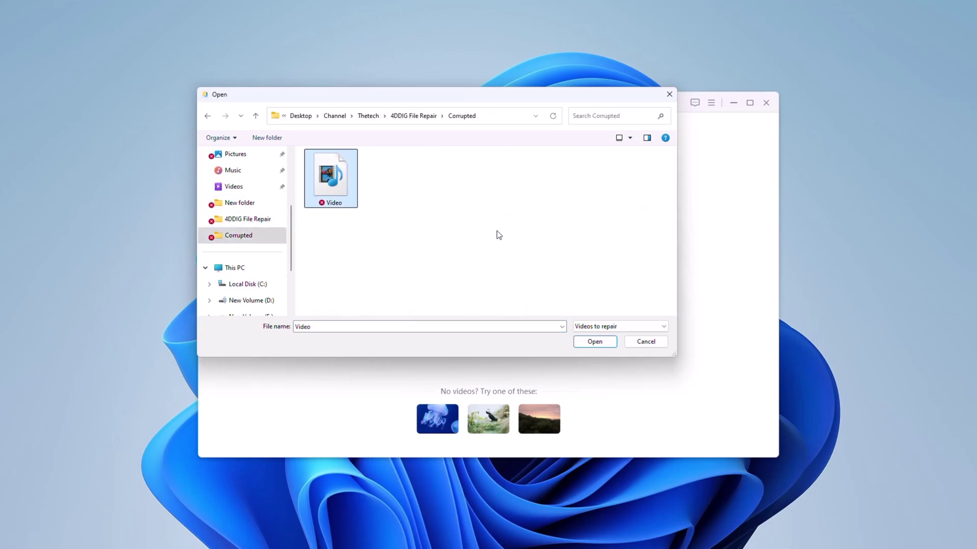
{"action": "left_click", "coordinate": [595, 341]}
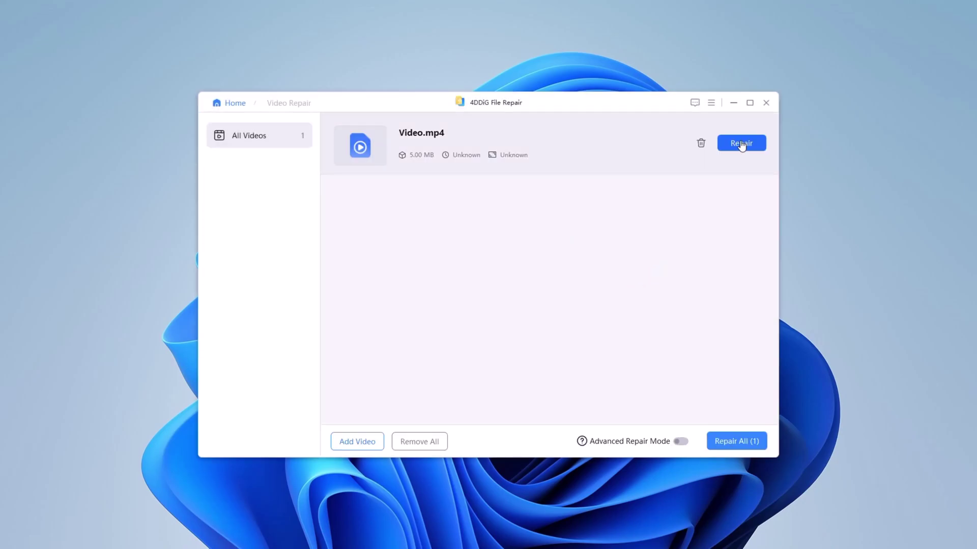
- Repair Video.mp4 and play the repaired versions in preview
{"action": "left_click", "coordinate": [742, 143]}
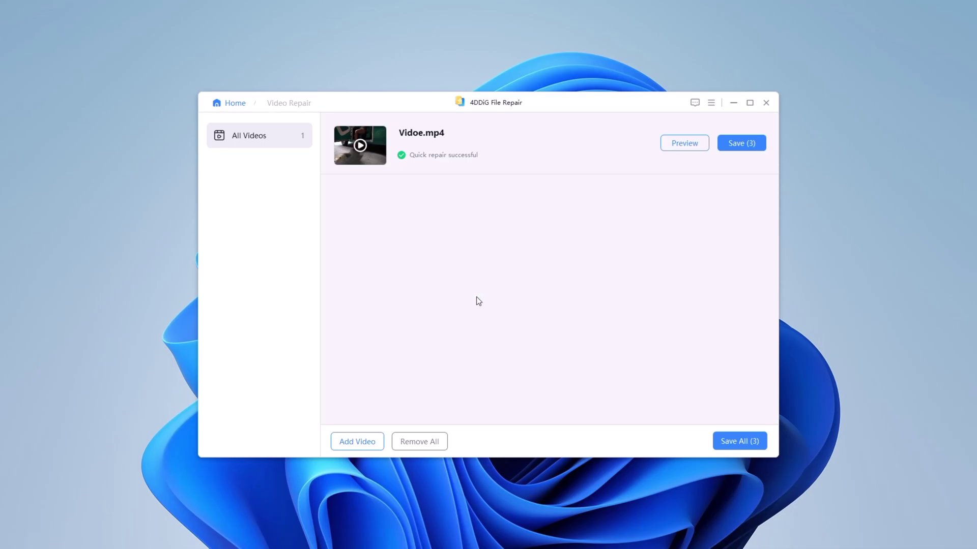
{"action": "left_click", "coordinate": [684, 144]}
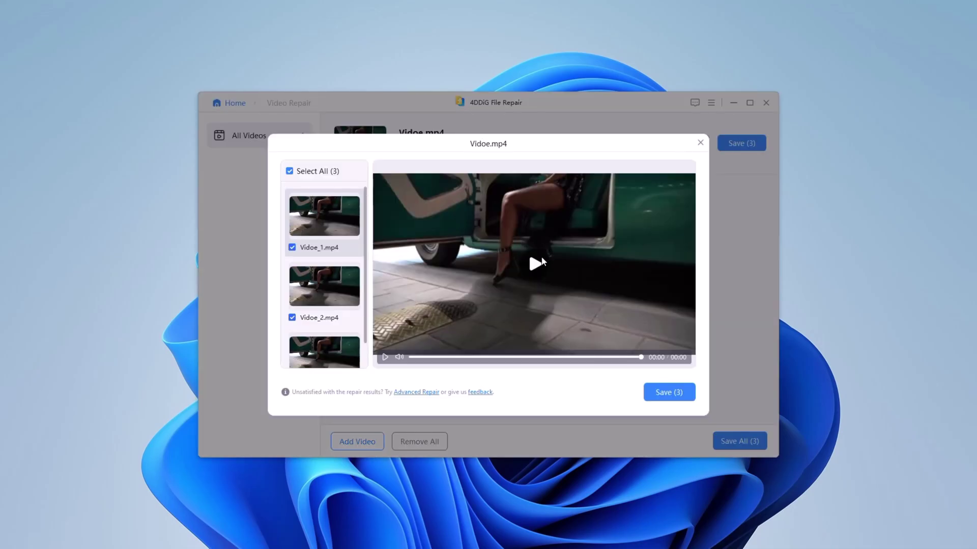
{"action": "left_click", "coordinate": [542, 260]}
{"action": "scroll", "coordinate": [320, 274], "scroll_direction": "down", "scroll_amount": 1}
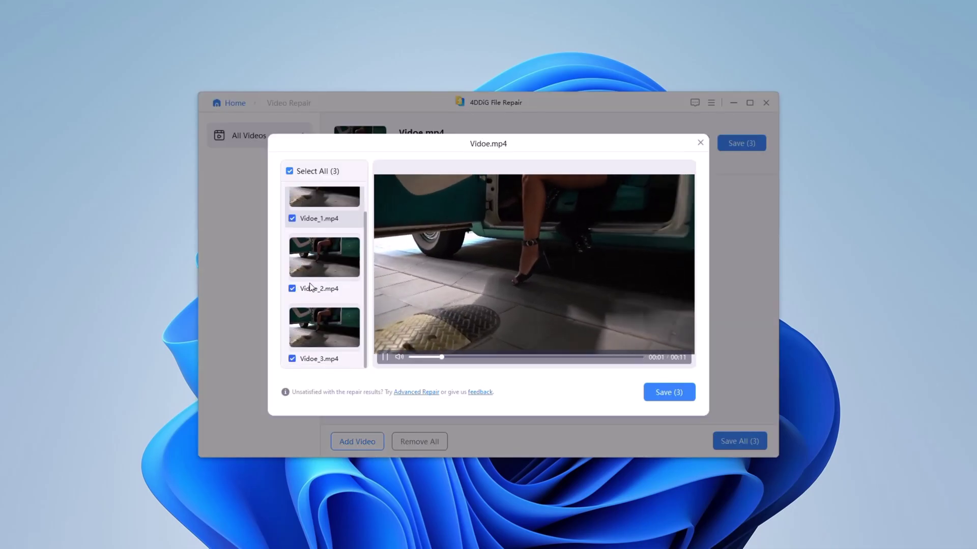
{"action": "scroll", "coordinate": [310, 285], "scroll_direction": "up", "scroll_amount": 1}
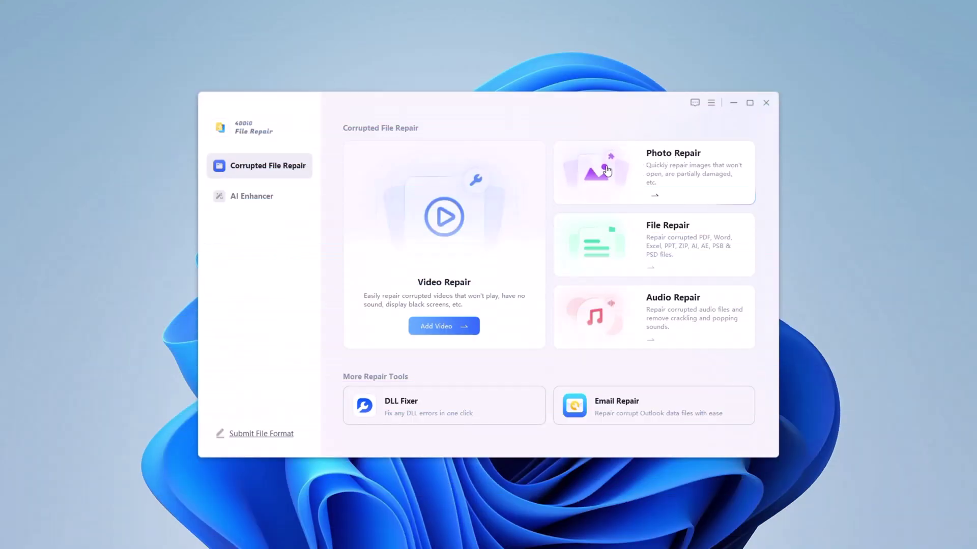
- Add the corrupted Image file to Photo Repair
{"action": "left_click", "coordinate": [634, 171]}
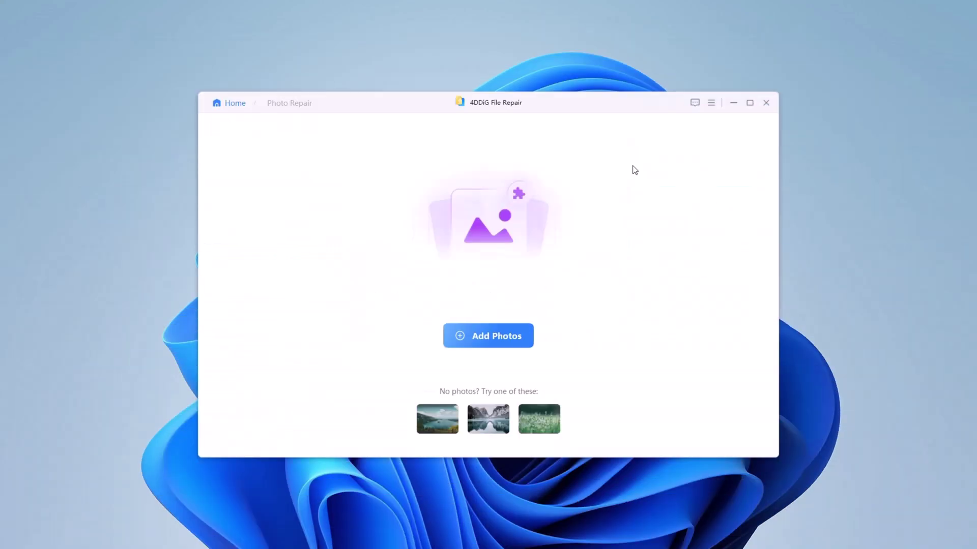
{"action": "left_click", "coordinate": [496, 340]}
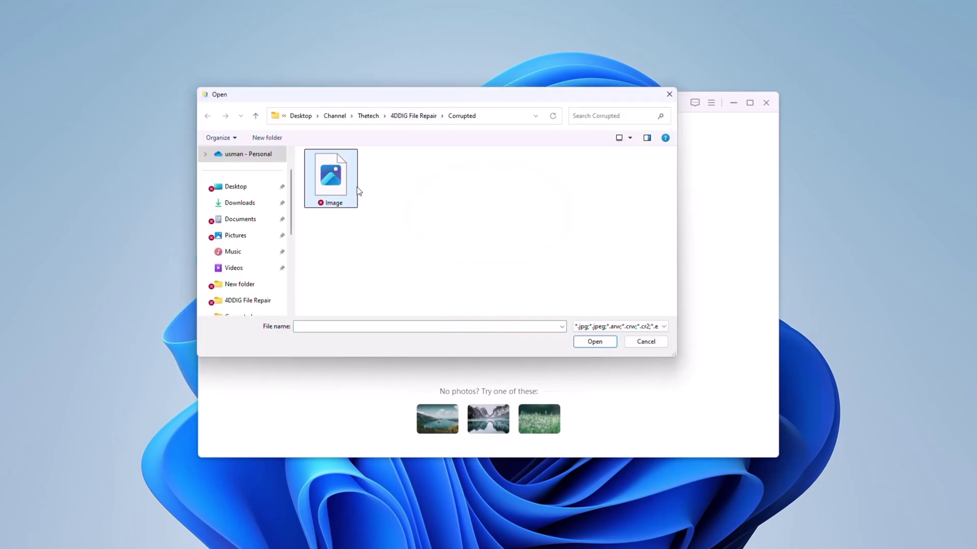
{"action": "left_click", "coordinate": [595, 342]}
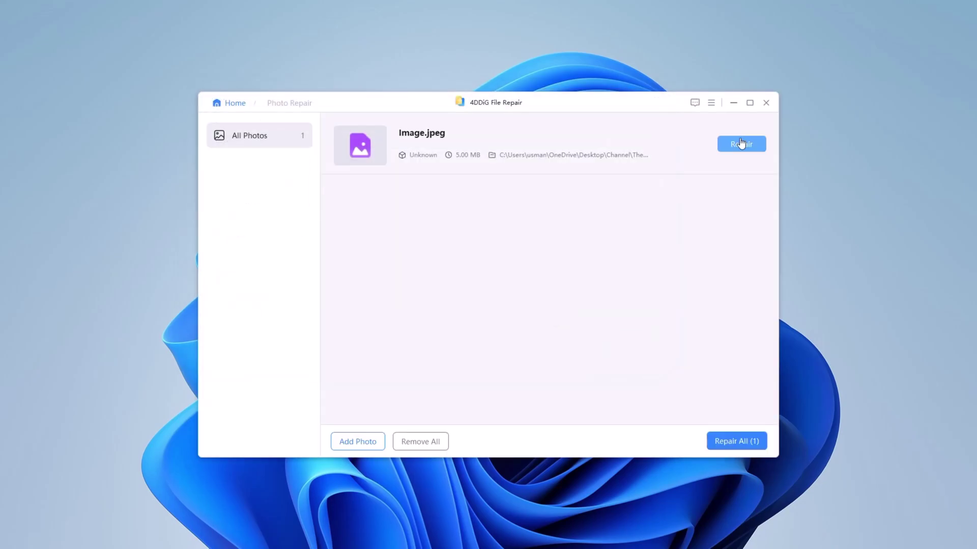
- Repair Image.jpeg and preview its five repaired copies
{"action": "left_click", "coordinate": [741, 144]}
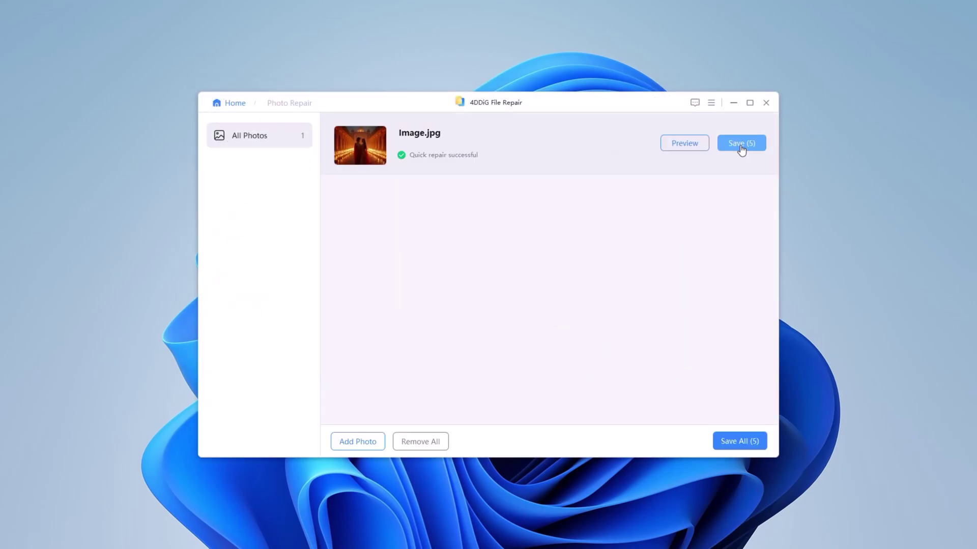
{"action": "left_click", "coordinate": [690, 145]}
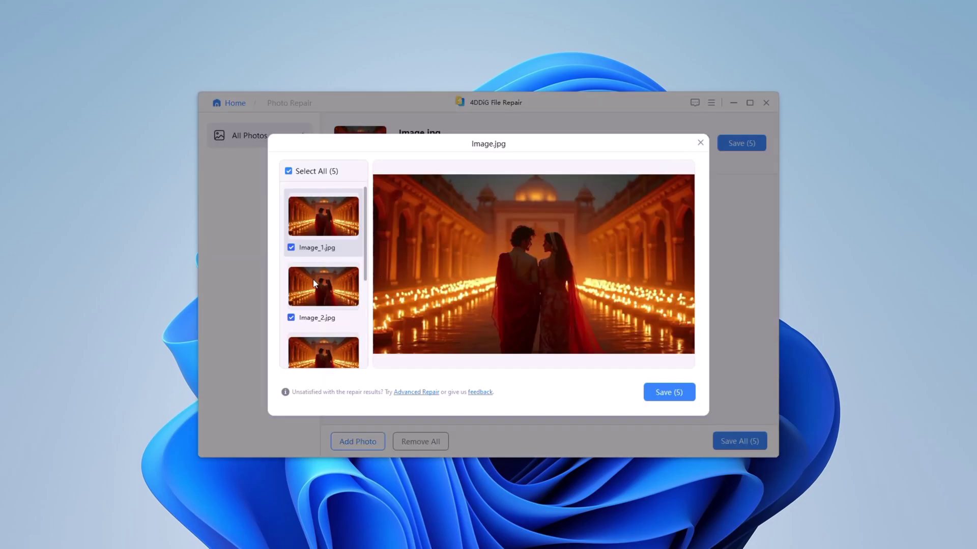
{"action": "scroll", "coordinate": [313, 279], "scroll_direction": "down", "scroll_amount": 5}
{"action": "scroll", "coordinate": [313, 280], "scroll_direction": "up", "scroll_amount": 2}
{"action": "scroll", "coordinate": [313, 280], "scroll_direction": "up", "scroll_amount": 1}
{"action": "scroll", "coordinate": [313, 279], "scroll_direction": "up", "scroll_amount": 2}
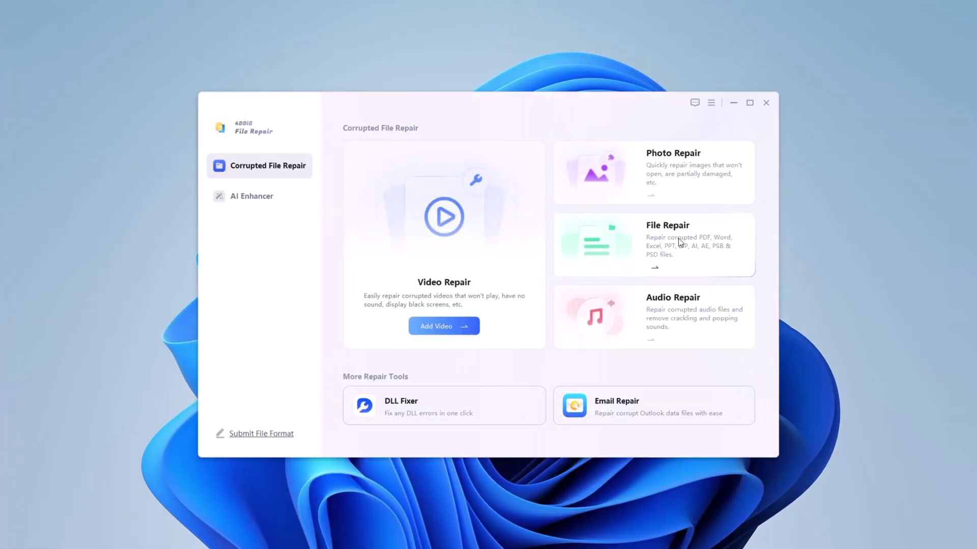
- Add the corrupted PDF File to File Repair
{"action": "left_click", "coordinate": [679, 239]}
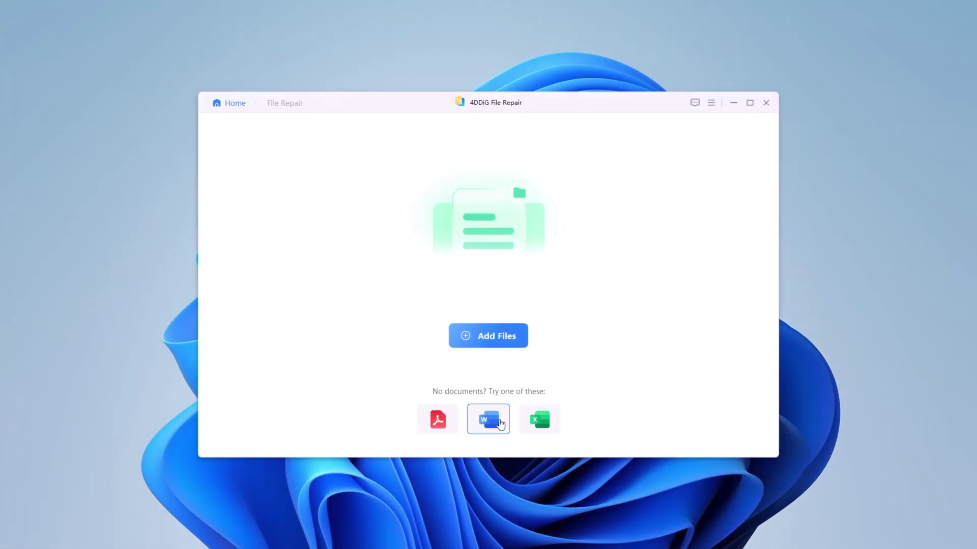
{"action": "left_click", "coordinate": [498, 341]}
{"action": "left_click", "coordinate": [330, 172]}
{"action": "left_click", "coordinate": [590, 343]}
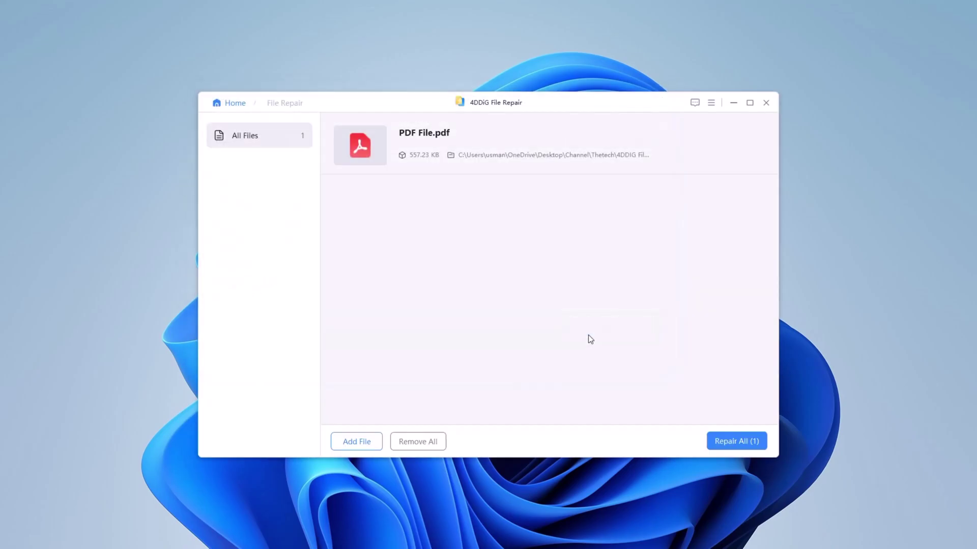
- Repair PDF File.pdf and preview the repaired page with its barcode
{"action": "mouse_move", "coordinate": [550, 145]}
{"action": "left_click", "coordinate": [748, 144]}
{"action": "left_click", "coordinate": [684, 143]}
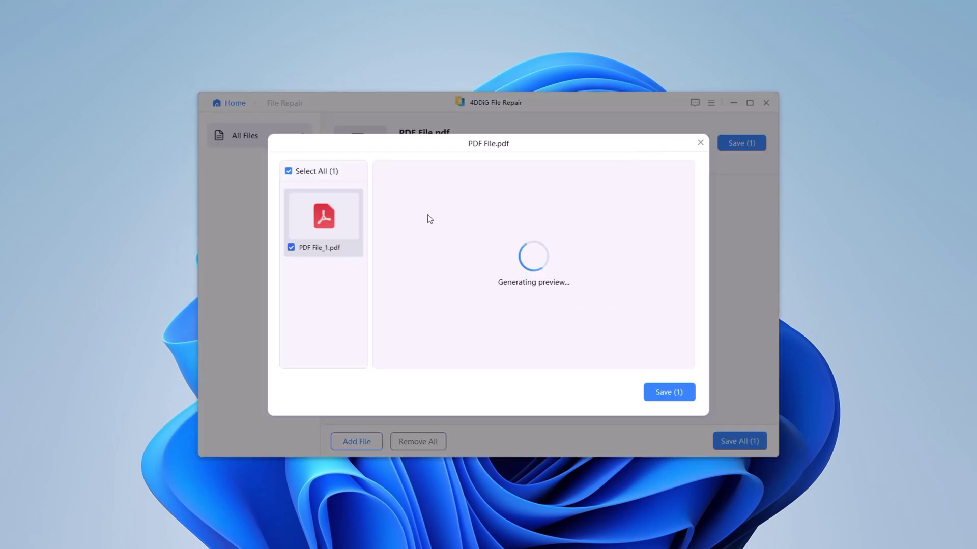
{"action": "scroll", "coordinate": [457, 259], "scroll_direction": "down", "scroll_amount": 1}
{"action": "scroll", "coordinate": [457, 259], "scroll_direction": "down", "scroll_amount": 2}
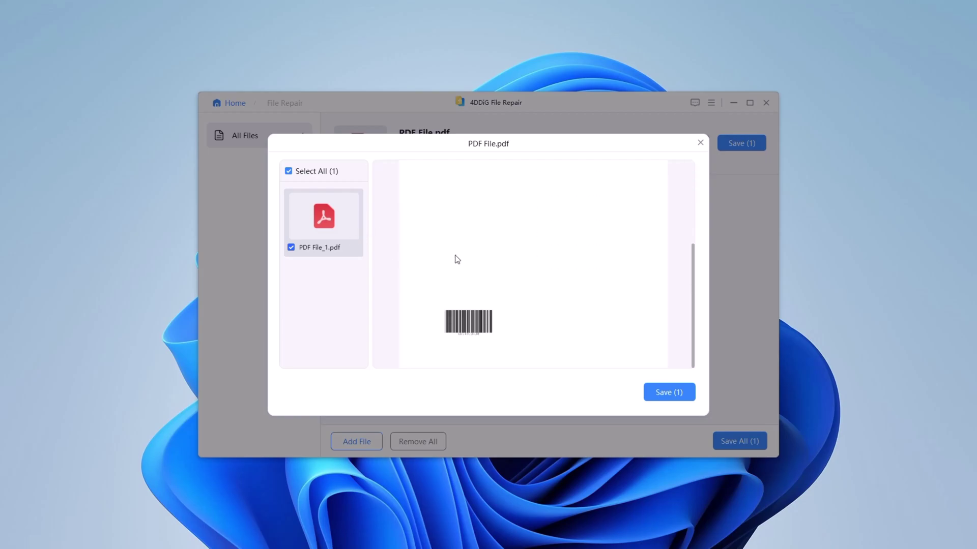
{"action": "scroll", "coordinate": [457, 260], "scroll_direction": "up", "scroll_amount": 1}
{"action": "scroll", "coordinate": [457, 260], "scroll_direction": "up", "scroll_amount": 1}
{"action": "scroll", "coordinate": [458, 259], "scroll_direction": "down", "scroll_amount": 2}
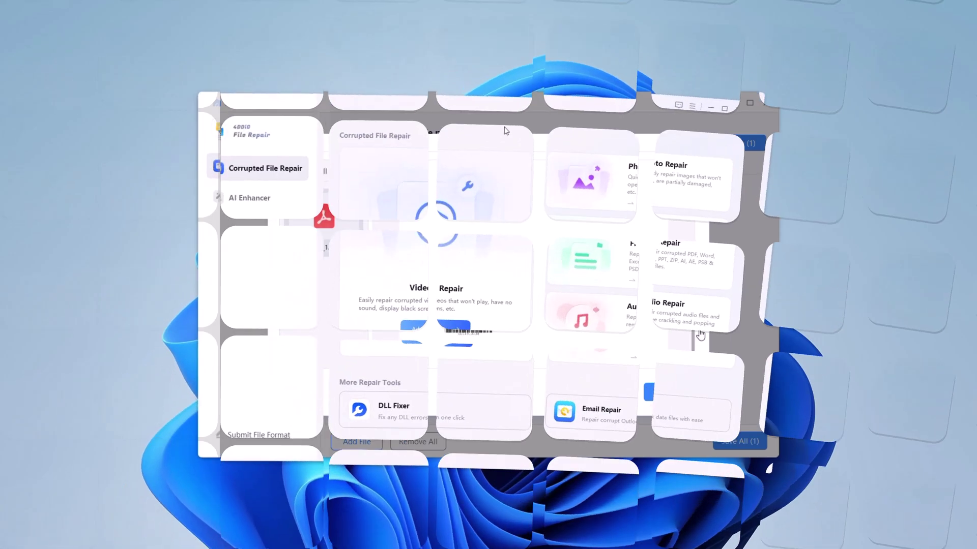
- Add the corrupted Audio file to Audio Repair
{"action": "left_click", "coordinate": [670, 319]}
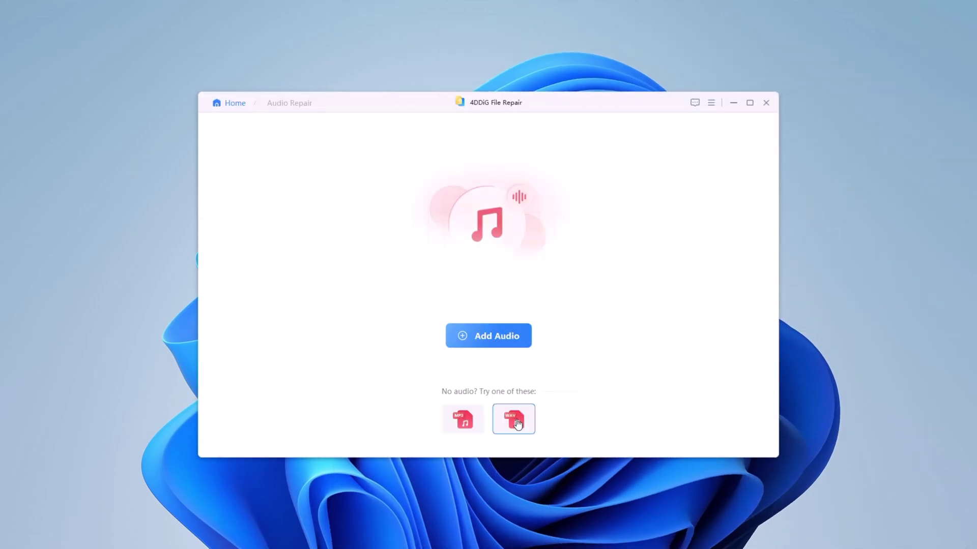
{"action": "left_click", "coordinate": [505, 344]}
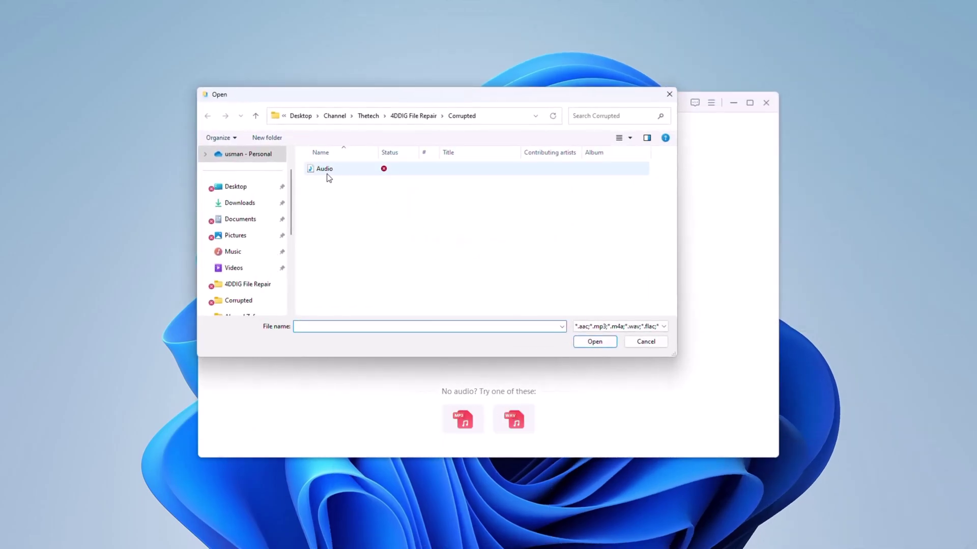
{"action": "left_click", "coordinate": [328, 171]}
{"action": "left_click", "coordinate": [608, 347]}
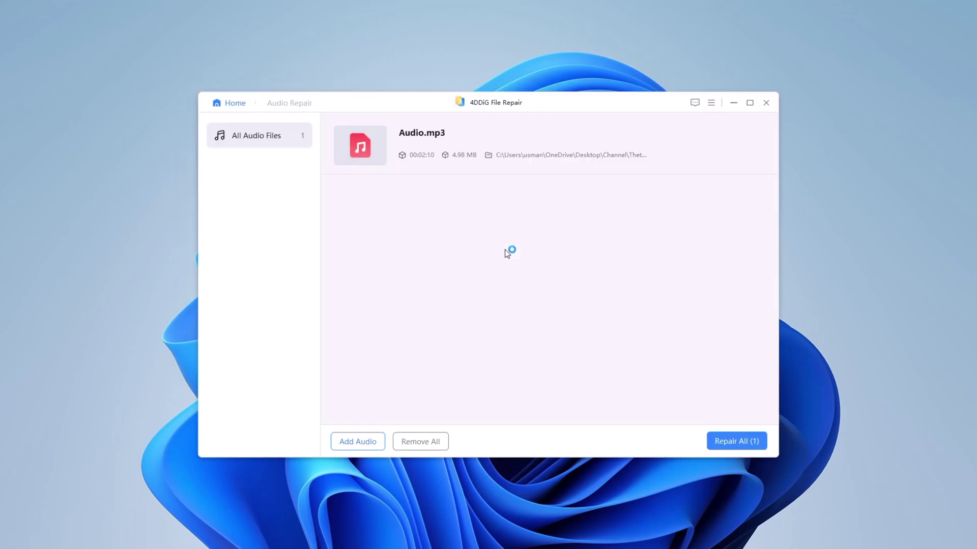
{"action": "mouse_move", "coordinate": [549, 143]}
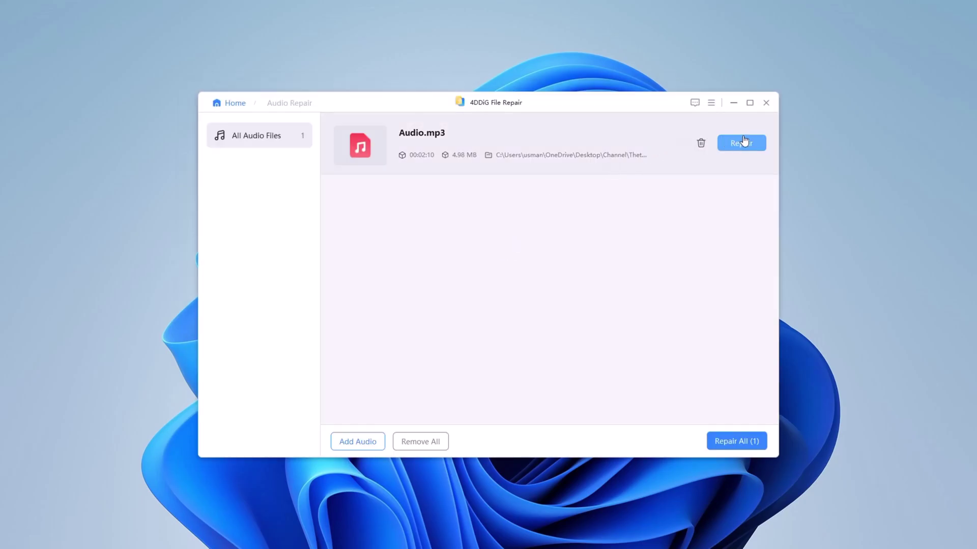
- Repair Audio.mp3 and play the first repaired version in preview
{"action": "left_click", "coordinate": [750, 148]}
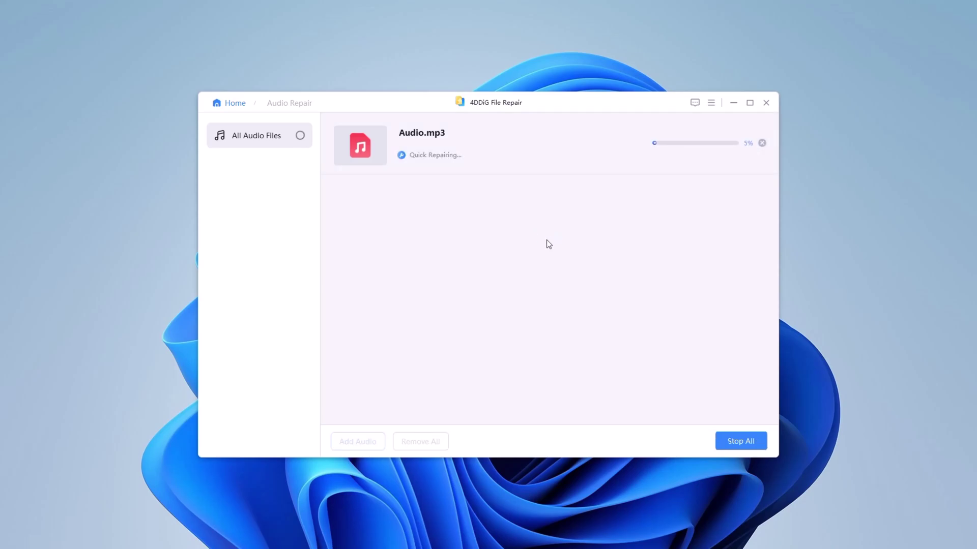
{"action": "left_click", "coordinate": [693, 147]}
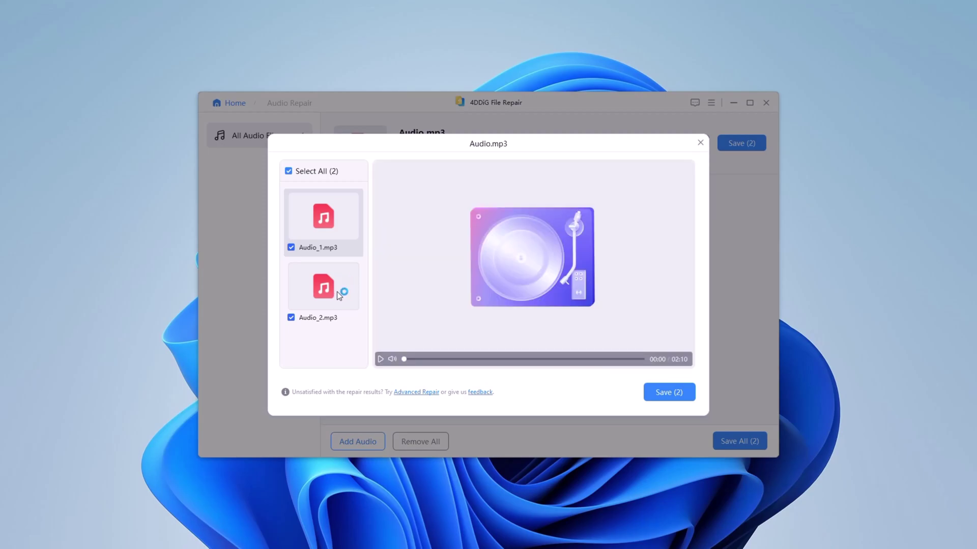
{"action": "left_click", "coordinate": [381, 359]}
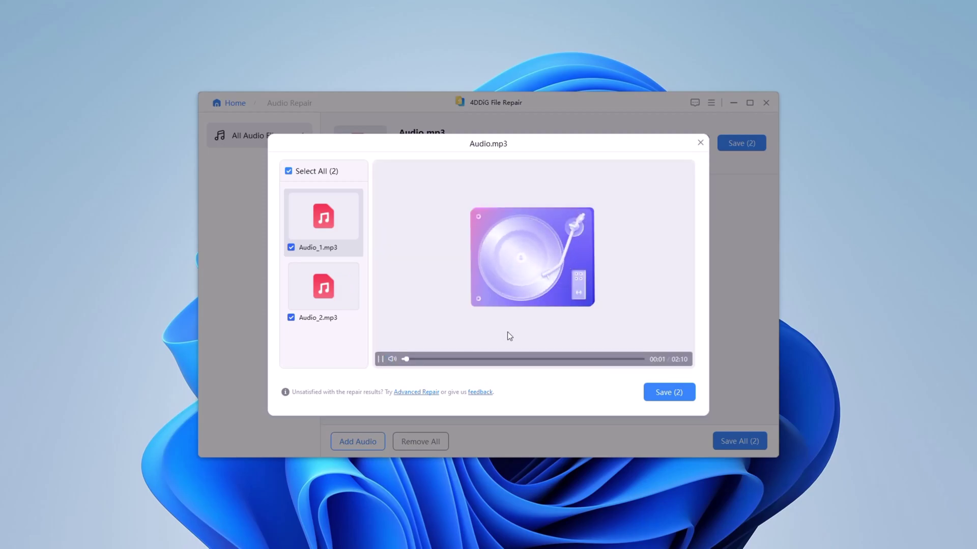
- Pause the audio, then load the first Low Quality Video file into the AI Video Enhancer
{"action": "left_click", "coordinate": [380, 359]}
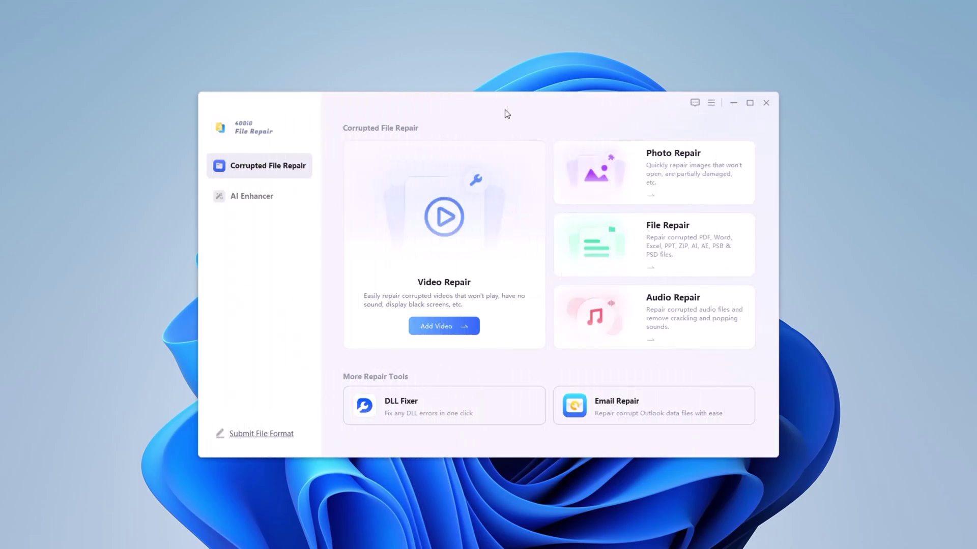
{"action": "left_click", "coordinate": [253, 198]}
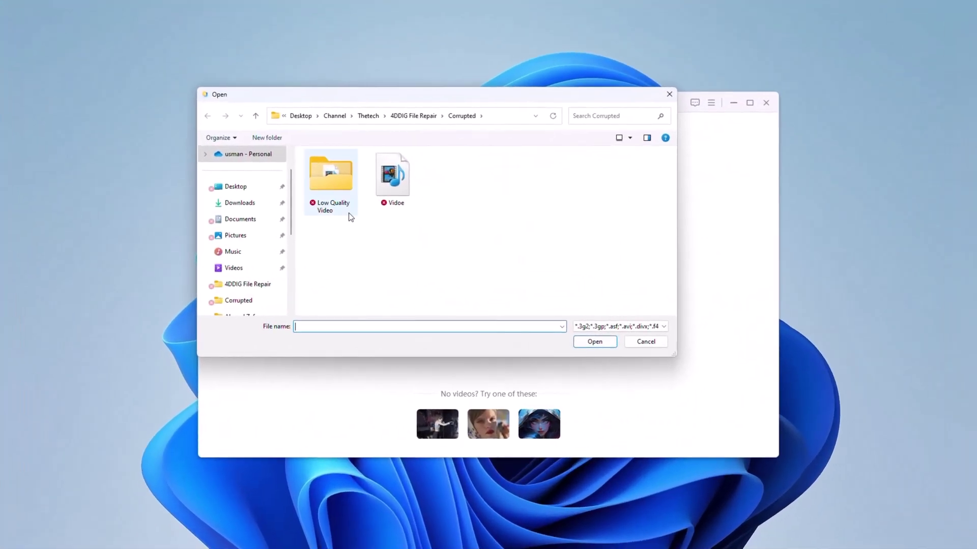
{"action": "double_click", "coordinate": [337, 172]}
{"action": "left_click", "coordinate": [338, 172]}
{"action": "left_click", "coordinate": [595, 341]}
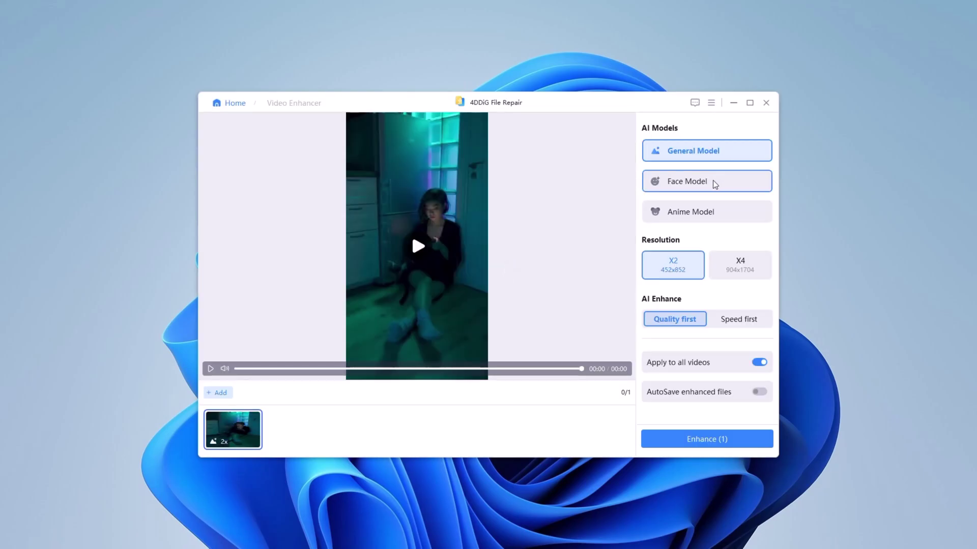
- Enhance the low-quality video at X4 resolution using the General Model
{"action": "left_click", "coordinate": [713, 183]}
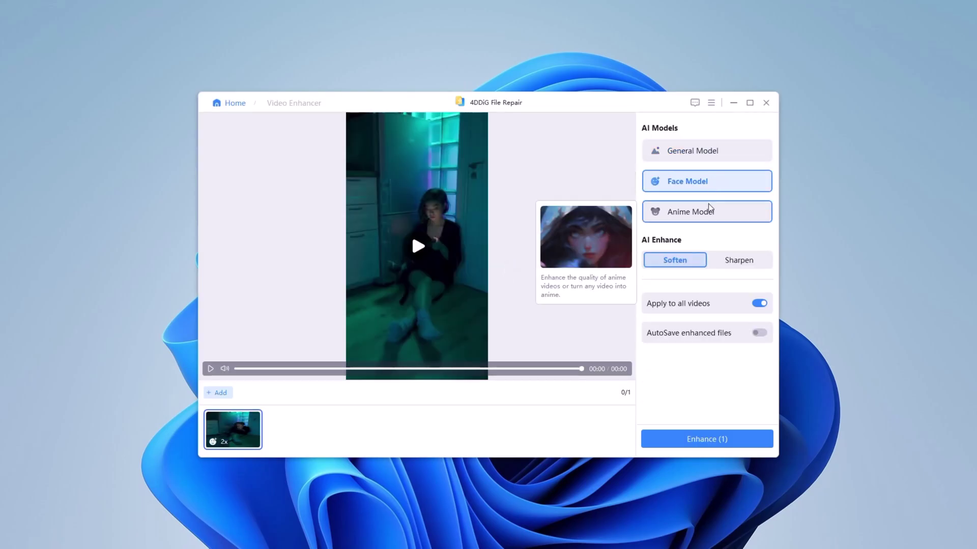
{"action": "left_click", "coordinate": [711, 209]}
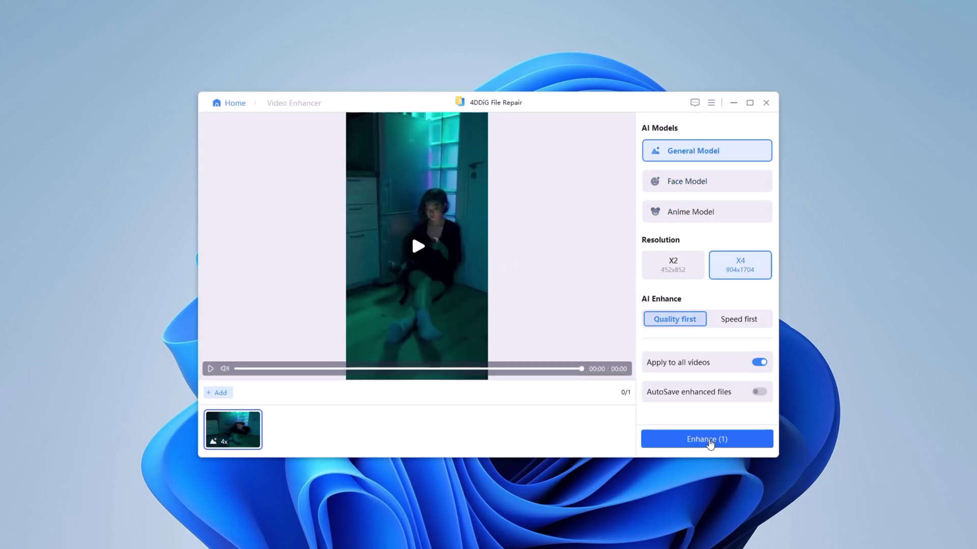
{"action": "left_click", "coordinate": [710, 440]}
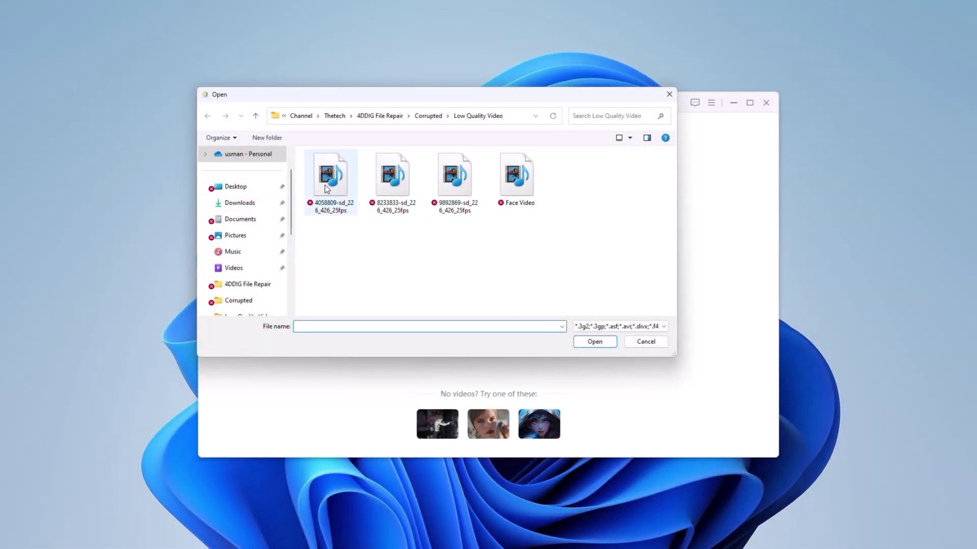
- Add Face Video to the enhancer and enhance it with the Face Model
{"action": "left_click", "coordinate": [509, 183]}
{"action": "left_click", "coordinate": [595, 341]}
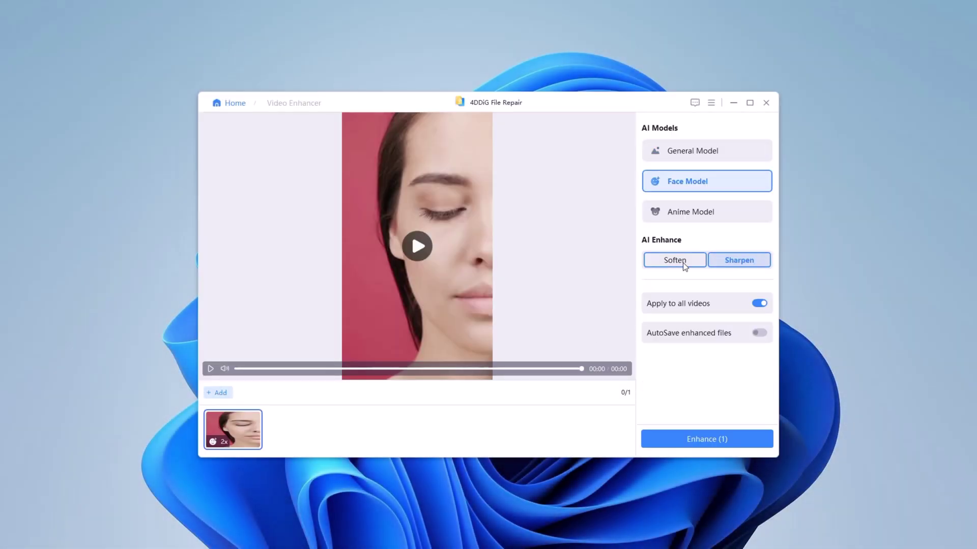
{"action": "left_click", "coordinate": [718, 440]}
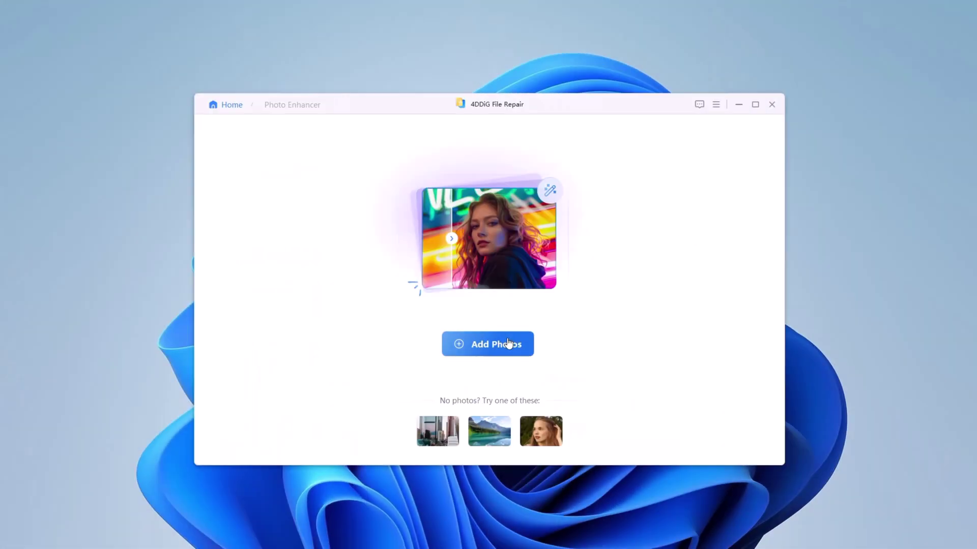
- Enhance the seaside photo with the General Model, then again with the Face Model
{"action": "left_click", "coordinate": [509, 344]}
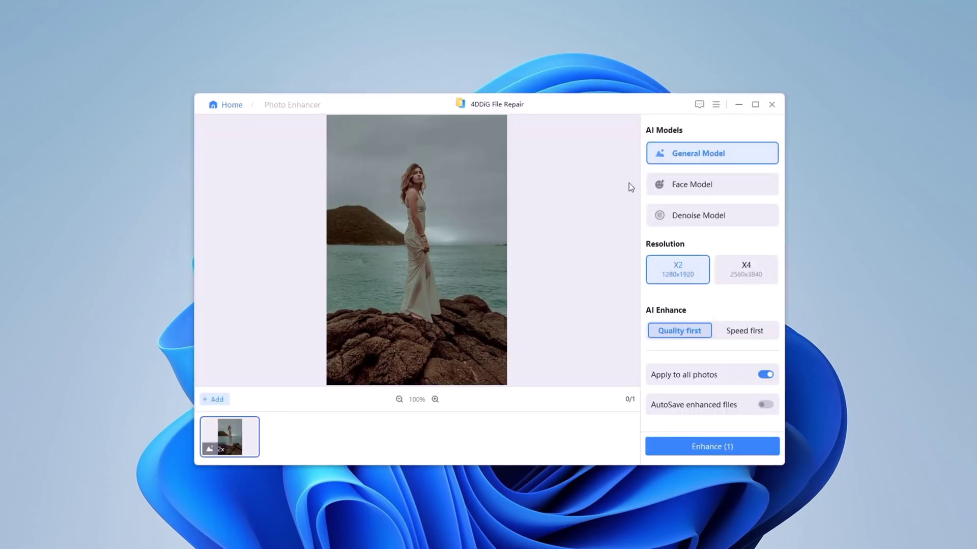
{"action": "left_click", "coordinate": [709, 450]}
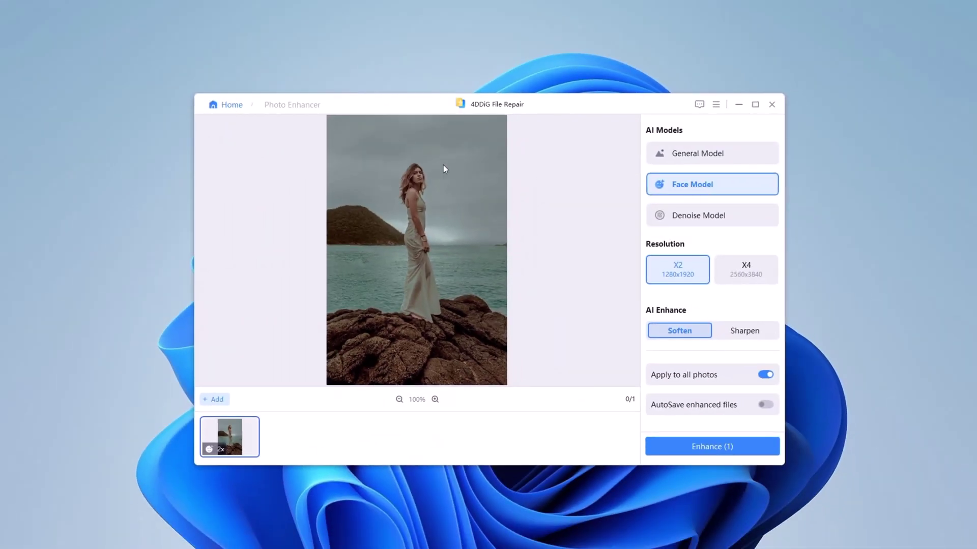
{"action": "left_click", "coordinate": [689, 184]}
{"action": "left_click", "coordinate": [707, 453]}
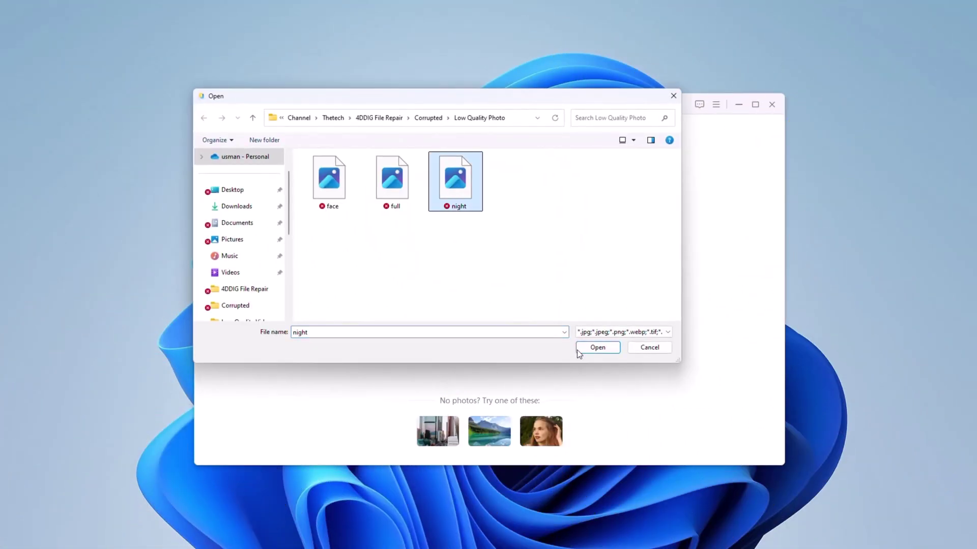
- Denoise the dark night photo with the Denoise Model enhancement
{"action": "left_click", "coordinate": [583, 350]}
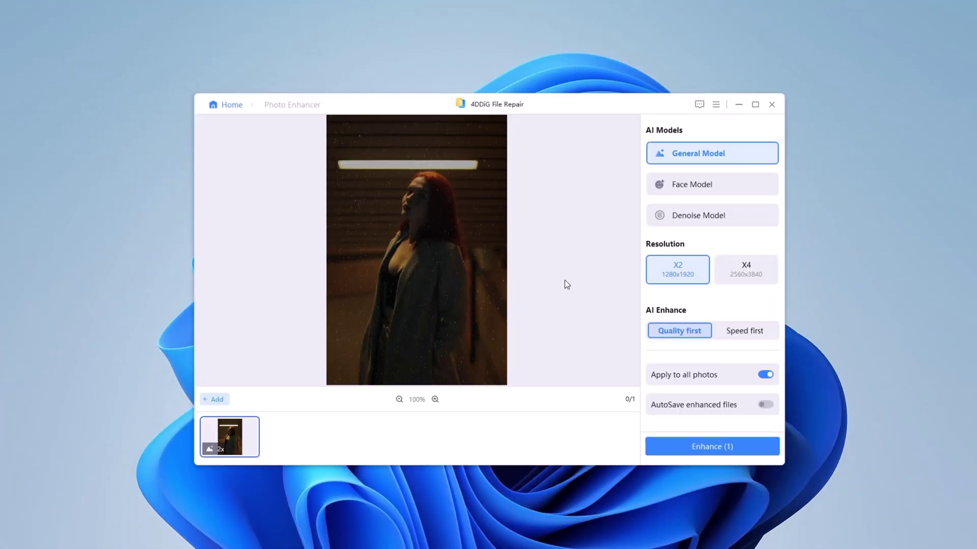
{"action": "left_click", "coordinate": [705, 216]}
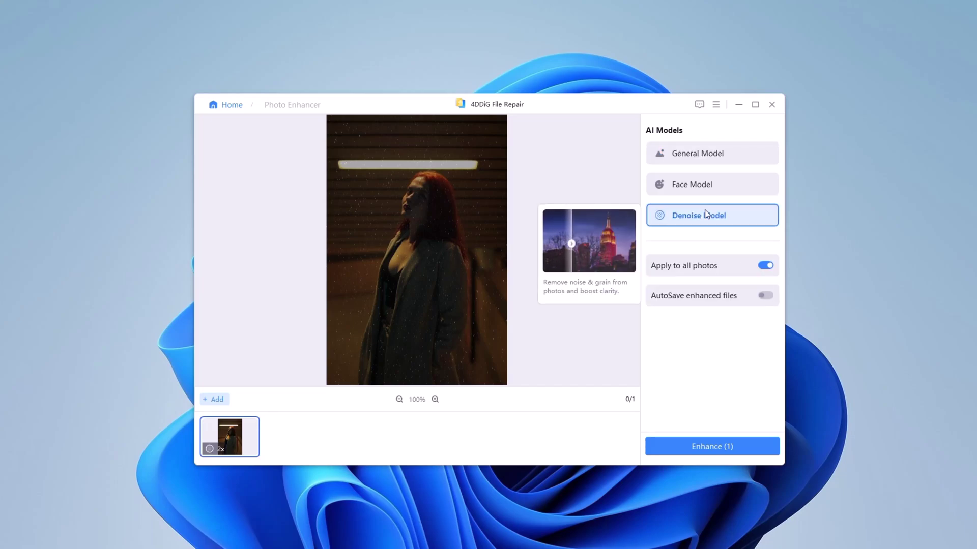
{"action": "left_click", "coordinate": [710, 447]}
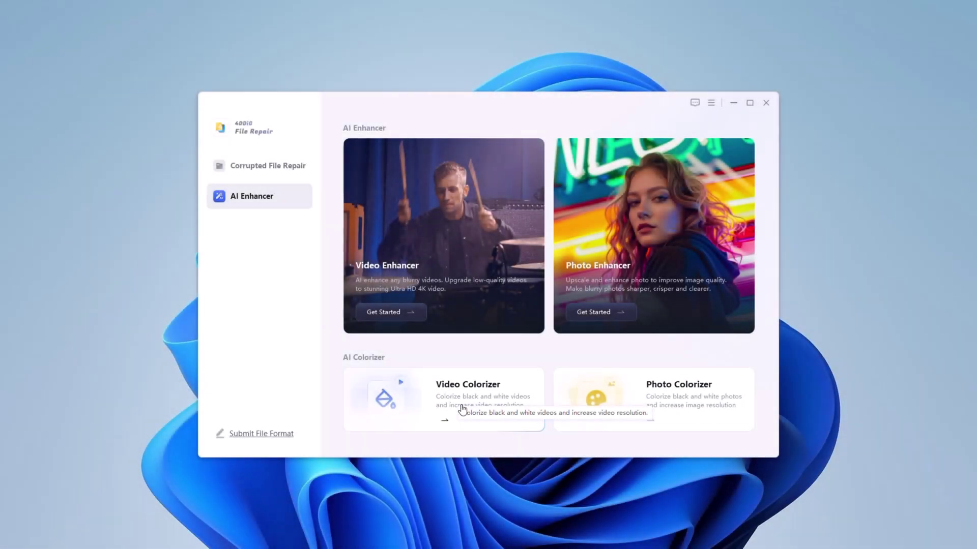
- Colorize the black-and-white video in Video Colorizer using the B&W Videos model
{"action": "left_click", "coordinate": [460, 407]}
{"action": "left_click", "coordinate": [491, 342]}
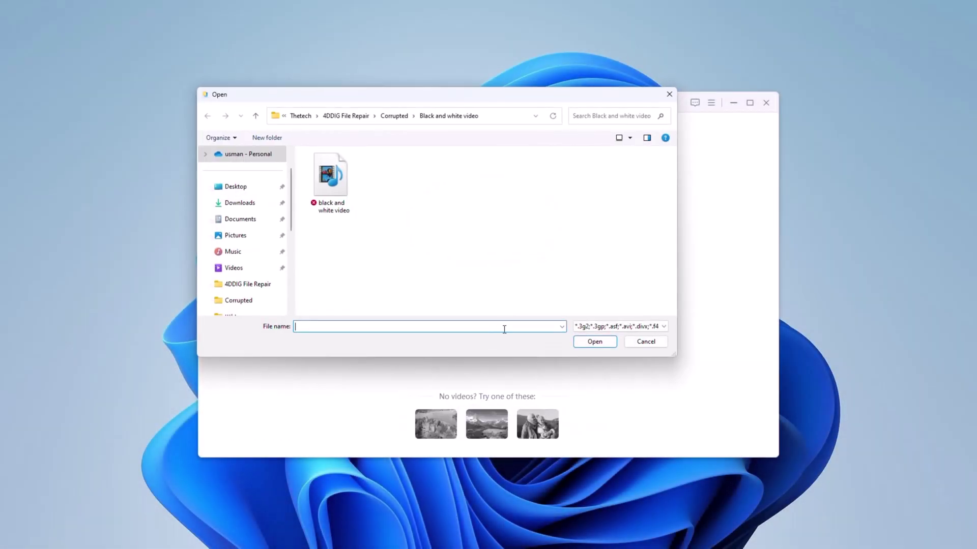
{"action": "left_click", "coordinate": [313, 168]}
{"action": "left_click", "coordinate": [604, 341]}
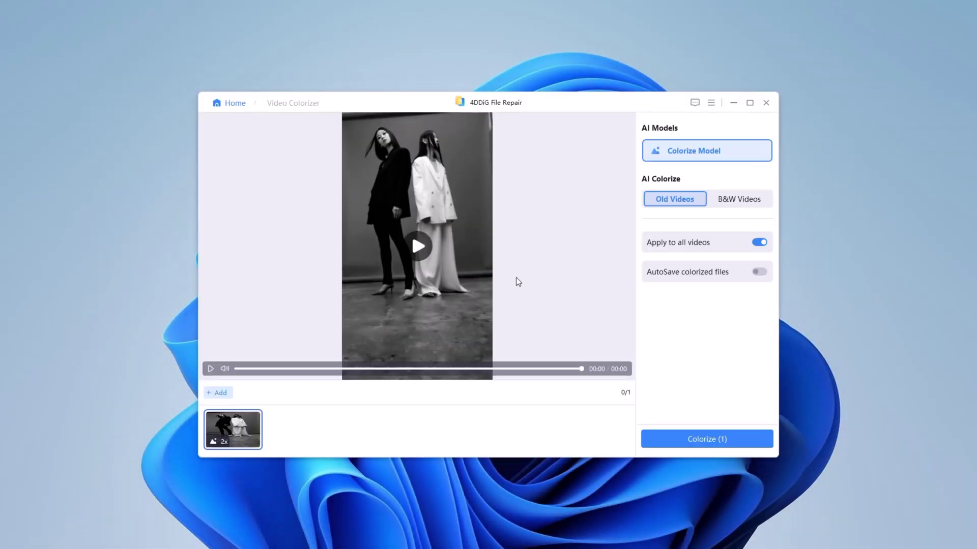
{"action": "left_click", "coordinate": [737, 198]}
{"action": "left_click", "coordinate": [709, 440]}
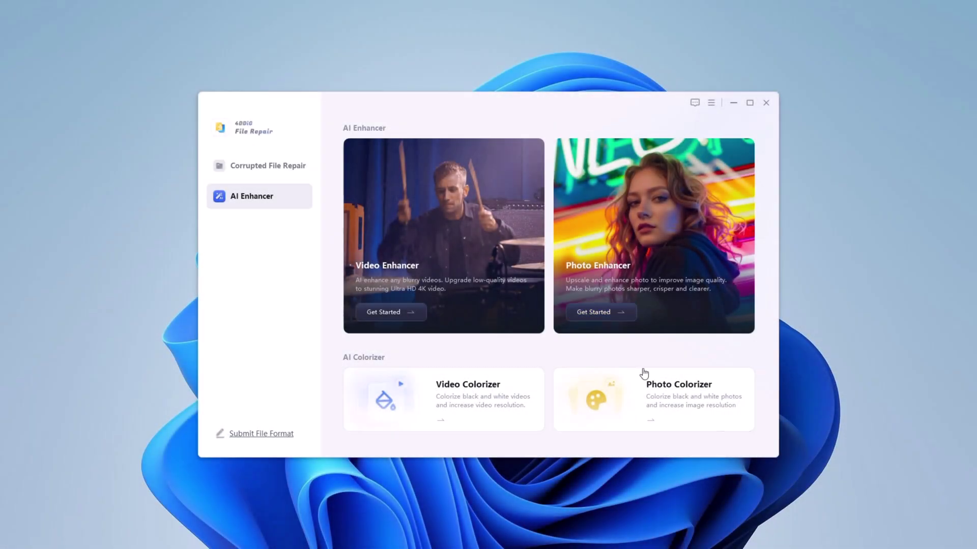
- Colorize the woman's black-and-white photo with the B&W Photos model, then return to AI Enhancer
{"action": "left_click", "coordinate": [655, 393]}
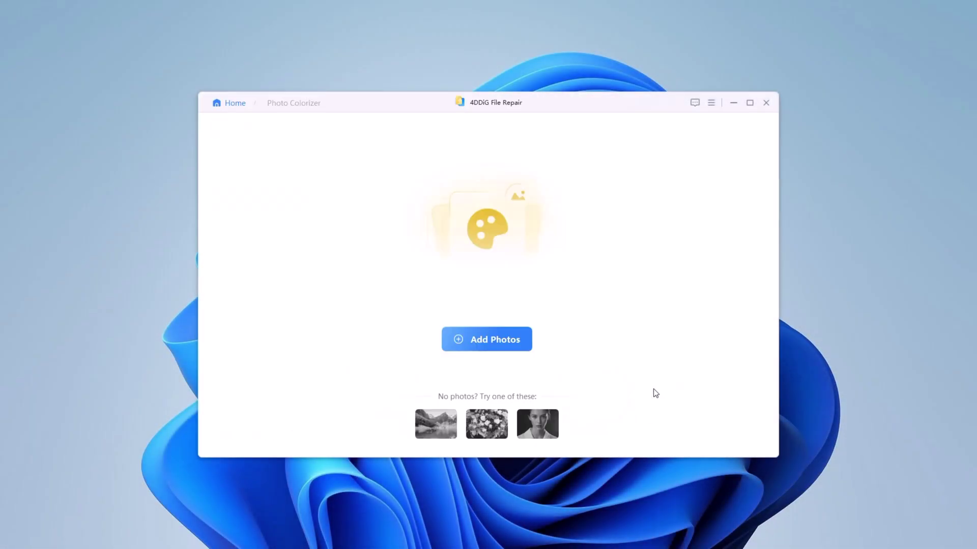
{"action": "left_click", "coordinate": [532, 347]}
{"action": "left_click", "coordinate": [606, 341]}
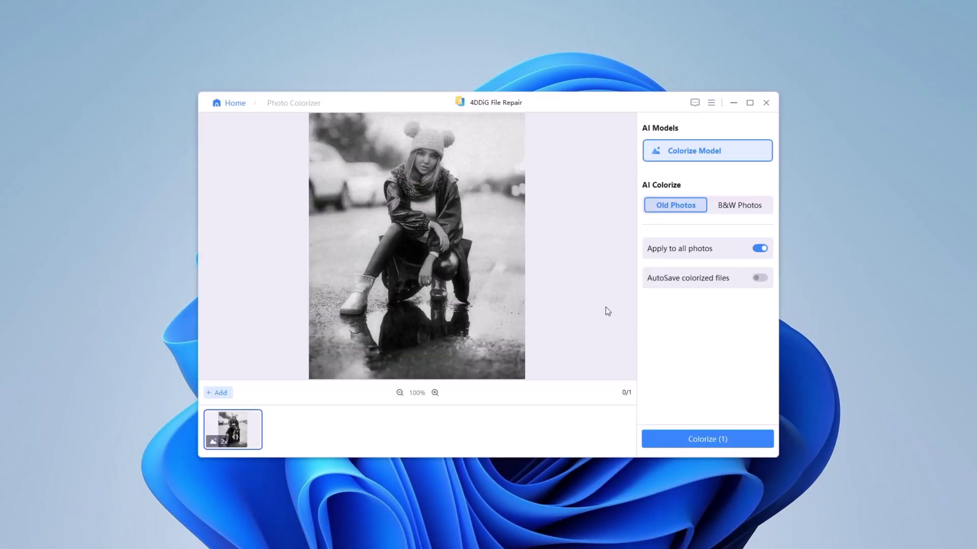
{"action": "left_click", "coordinate": [756, 206]}
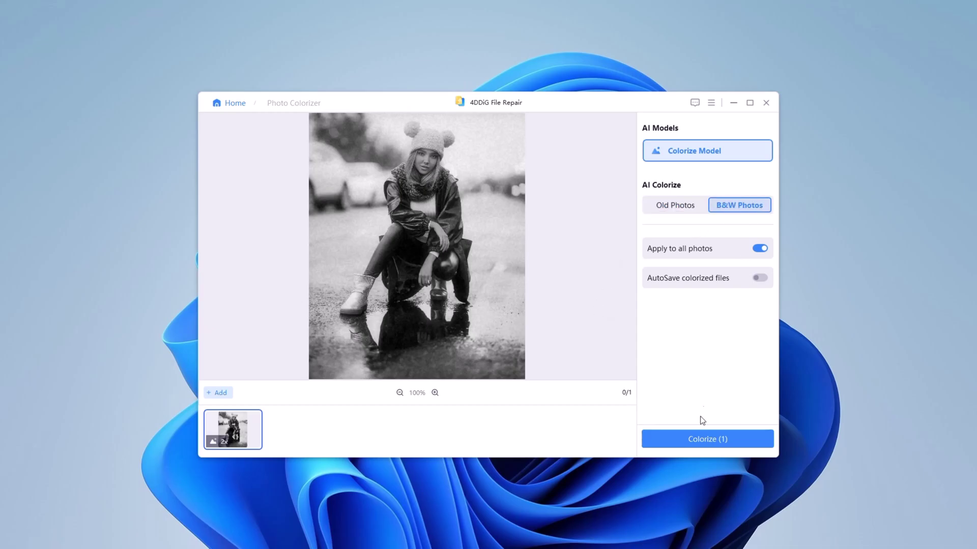
{"action": "left_click", "coordinate": [695, 442]}
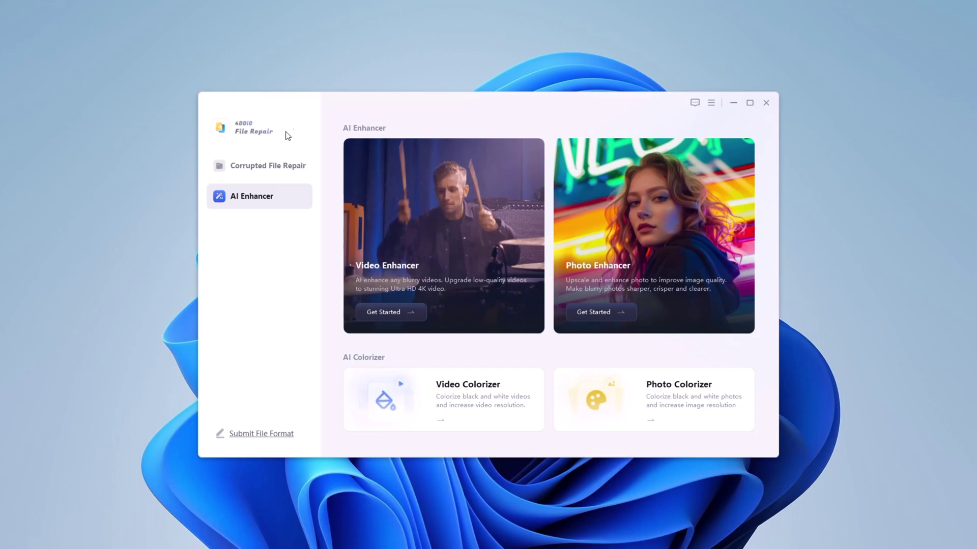
{"action": "left_click", "coordinate": [273, 167]}
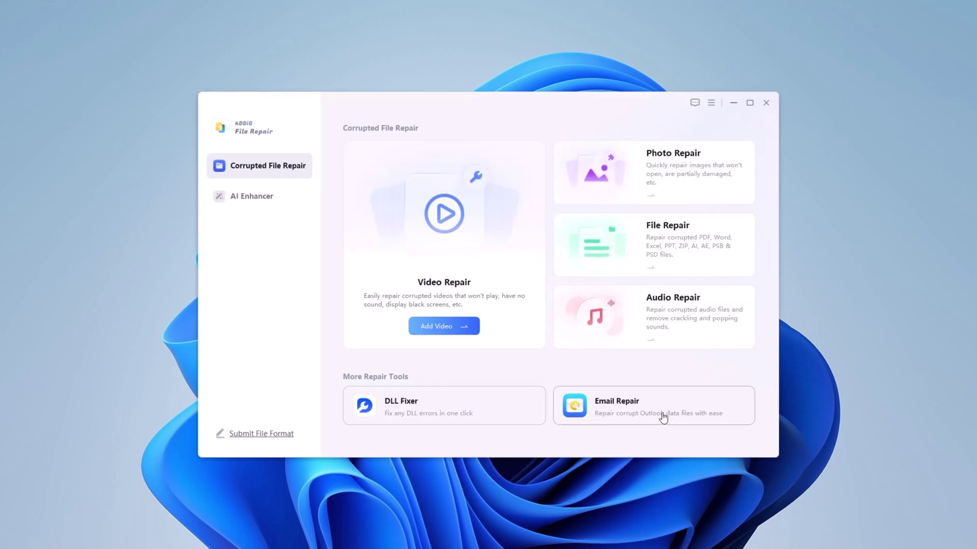
{"action": "left_click", "coordinate": [264, 197]}
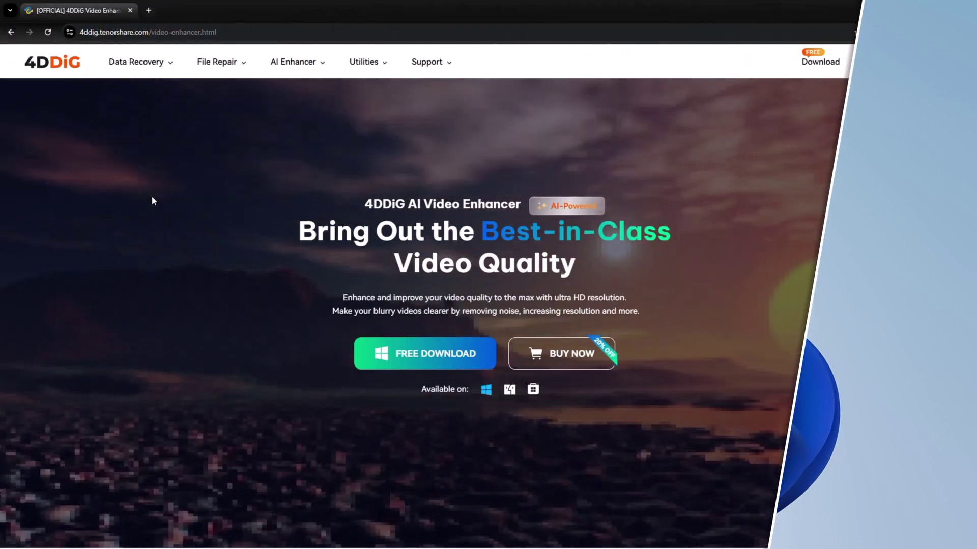
- Scroll the AI Video Enhancer product page down to its download section and footer
{"action": "scroll", "coordinate": [151, 196], "scroll_direction": "down", "scroll_amount": 2}
{"action": "scroll", "coordinate": [151, 196], "scroll_direction": "down", "scroll_amount": 3}
{"action": "scroll", "coordinate": [152, 196], "scroll_direction": "down", "scroll_amount": 3}
{"action": "scroll", "coordinate": [151, 196], "scroll_direction": "down", "scroll_amount": 2}
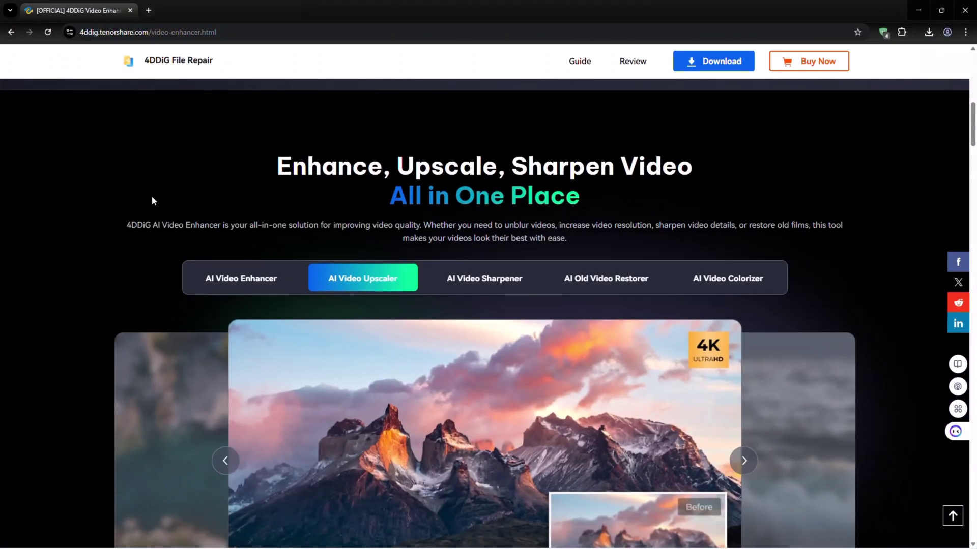
{"action": "scroll", "coordinate": [83, 211], "scroll_direction": "down", "scroll_amount": 4}
{"action": "scroll", "coordinate": [84, 214], "scroll_direction": "down", "scroll_amount": 4}
{"action": "scroll", "coordinate": [84, 214], "scroll_direction": "down", "scroll_amount": 4}
{"action": "scroll", "coordinate": [84, 214], "scroll_direction": "down", "scroll_amount": 3}
{"action": "scroll", "coordinate": [84, 214], "scroll_direction": "down", "scroll_amount": 5}
{"action": "scroll", "coordinate": [76, 218], "scroll_direction": "down", "scroll_amount": 4}
{"action": "scroll", "coordinate": [73, 219], "scroll_direction": "down", "scroll_amount": 4}
{"action": "scroll", "coordinate": [71, 217], "scroll_direction": "down", "scroll_amount": 2}
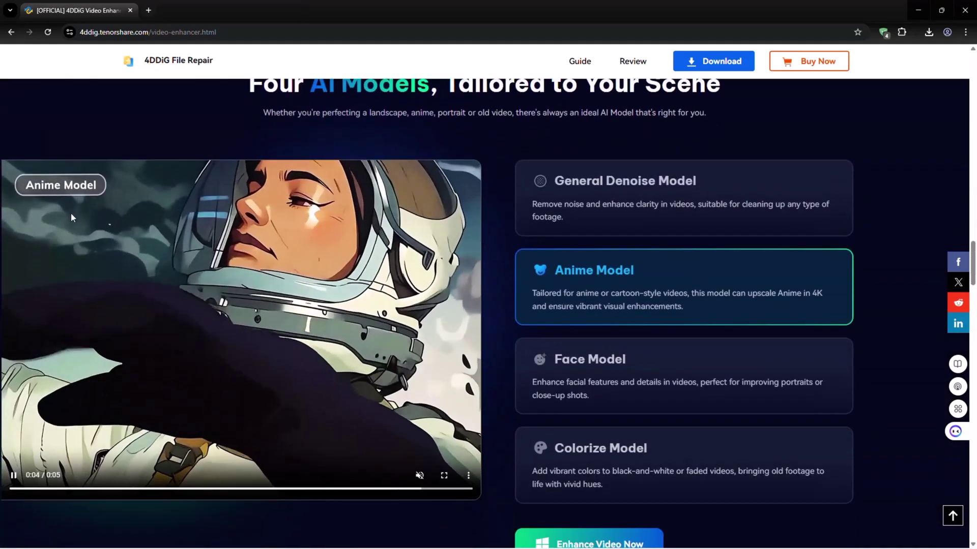
{"action": "scroll", "coordinate": [72, 217], "scroll_direction": "down", "scroll_amount": 4}
{"action": "scroll", "coordinate": [72, 217], "scroll_direction": "down", "scroll_amount": 7}
{"action": "scroll", "coordinate": [71, 218], "scroll_direction": "down", "scroll_amount": 4}
{"action": "scroll", "coordinate": [72, 218], "scroll_direction": "down", "scroll_amount": 4}
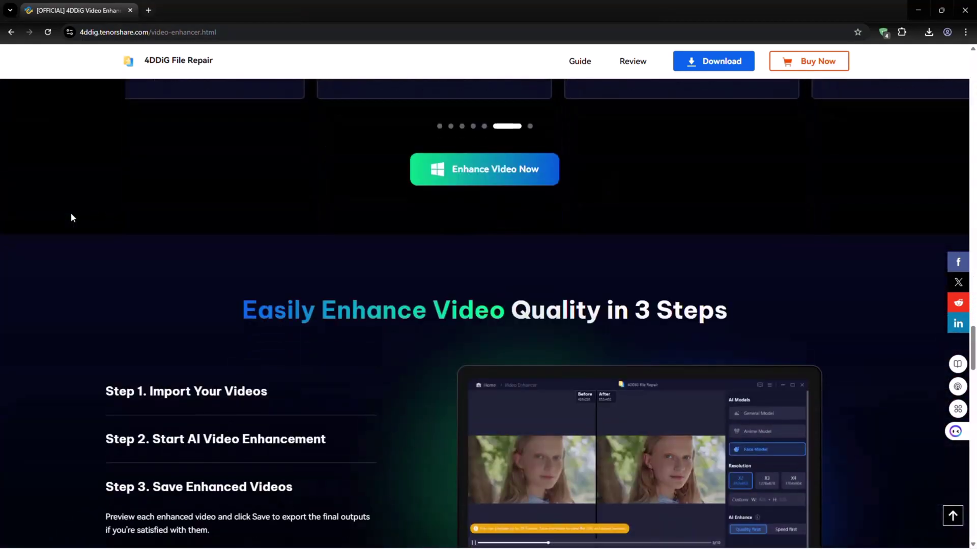
{"action": "scroll", "coordinate": [71, 218], "scroll_direction": "down", "scroll_amount": 4}
{"action": "scroll", "coordinate": [72, 218], "scroll_direction": "down", "scroll_amount": 5}
{"action": "scroll", "coordinate": [72, 218], "scroll_direction": "down", "scroll_amount": 5}
{"action": "scroll", "coordinate": [72, 217], "scroll_direction": "down", "scroll_amount": 4}
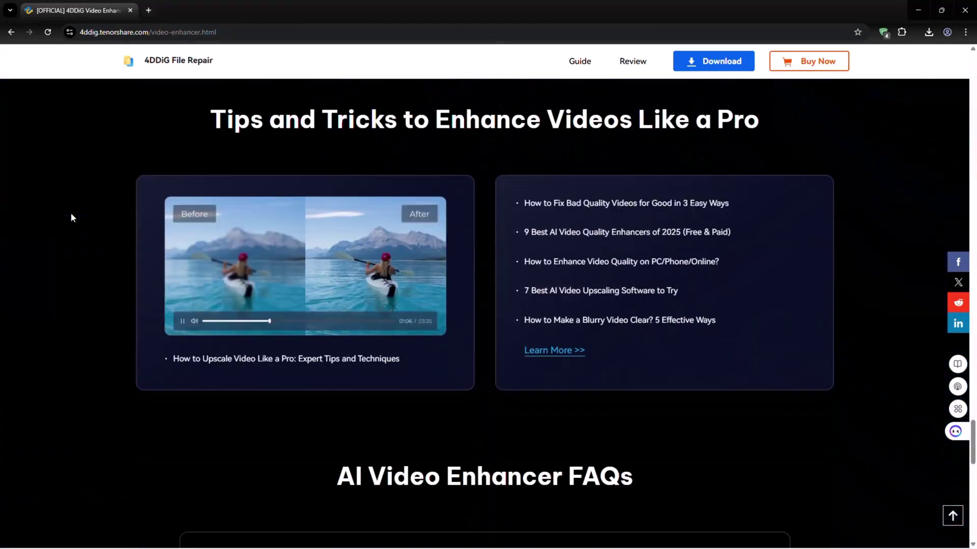
{"action": "scroll", "coordinate": [71, 217], "scroll_direction": "down", "scroll_amount": 3}
{"action": "scroll", "coordinate": [71, 218], "scroll_direction": "down", "scroll_amount": 1}
{"action": "scroll", "coordinate": [71, 218], "scroll_direction": "down", "scroll_amount": 3}
{"action": "scroll", "coordinate": [82, 211], "scroll_direction": "down", "scroll_amount": 1}
{"action": "scroll", "coordinate": [79, 239], "scroll_direction": "down", "scroll_amount": 5}
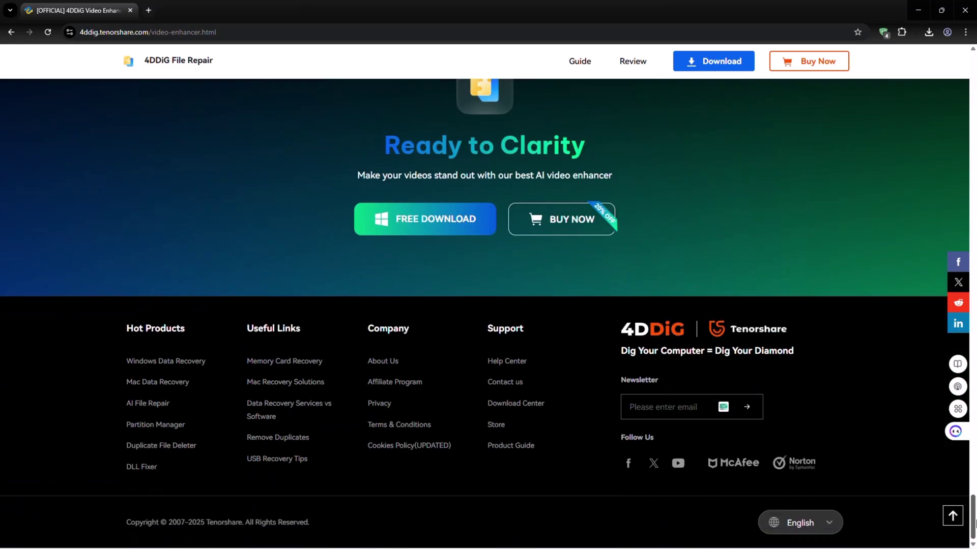